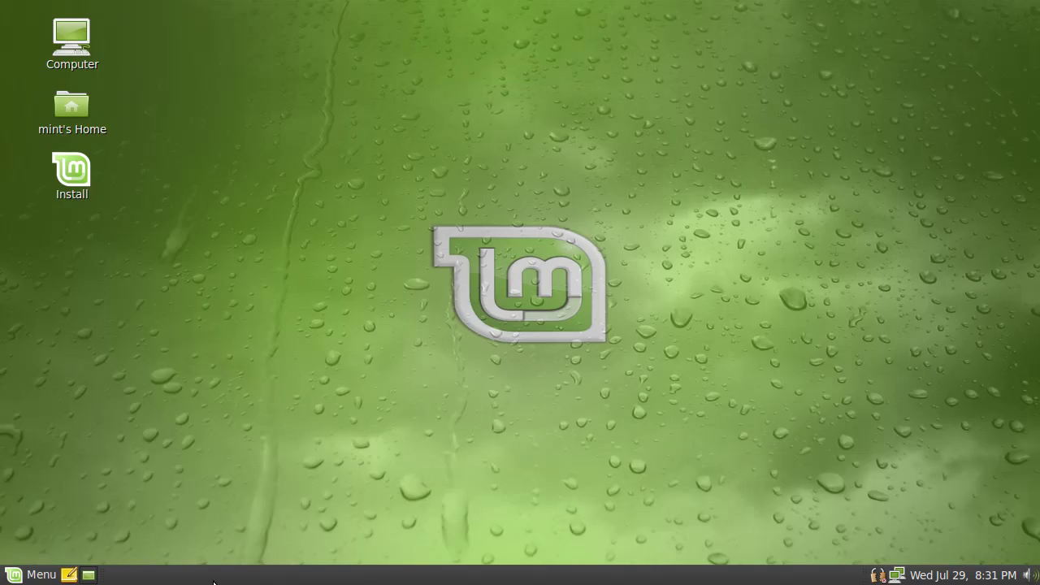
Step: Look at the All and Graphics application categories and filter the applications list for openoffice
{"action": "left_click", "coordinate": [44, 578]}
{"action": "left_click", "coordinate": [214, 320]}
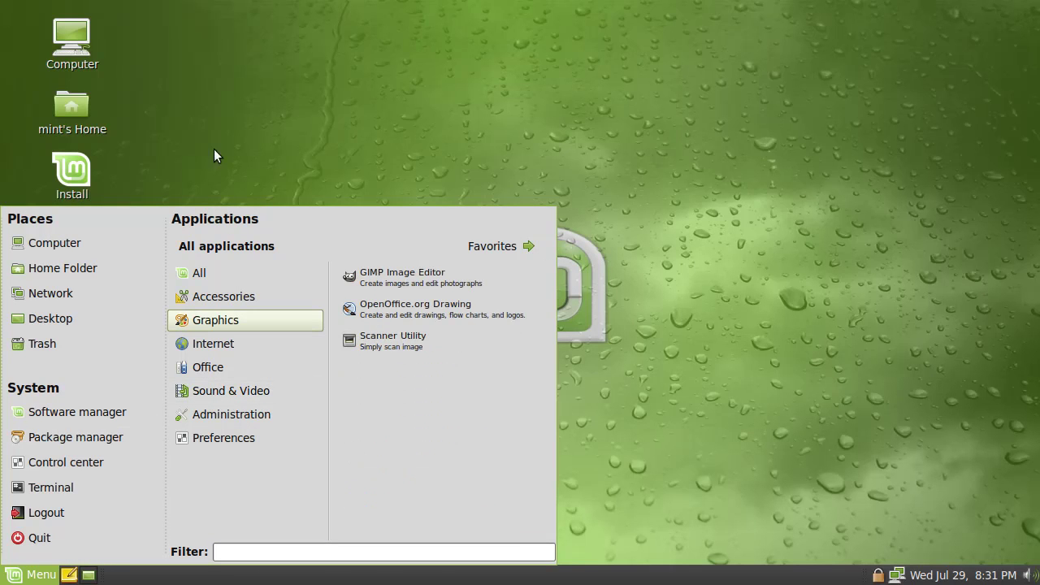
{"action": "left_click", "coordinate": [181, 274]}
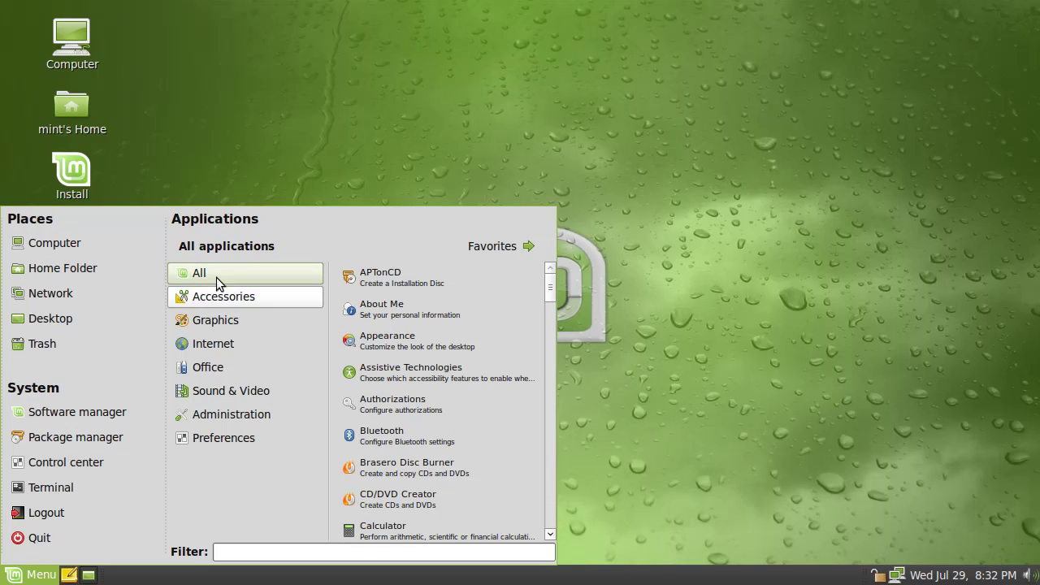
{"action": "left_click", "coordinate": [219, 319]}
{"action": "left_click", "coordinate": [276, 553]}
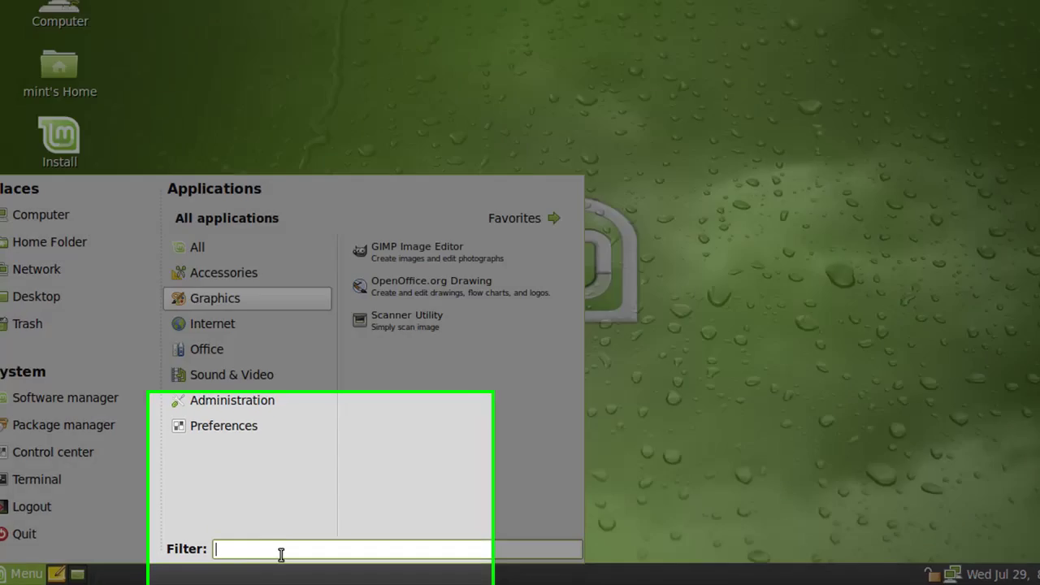
{"action": "type", "text": "openoffice"}
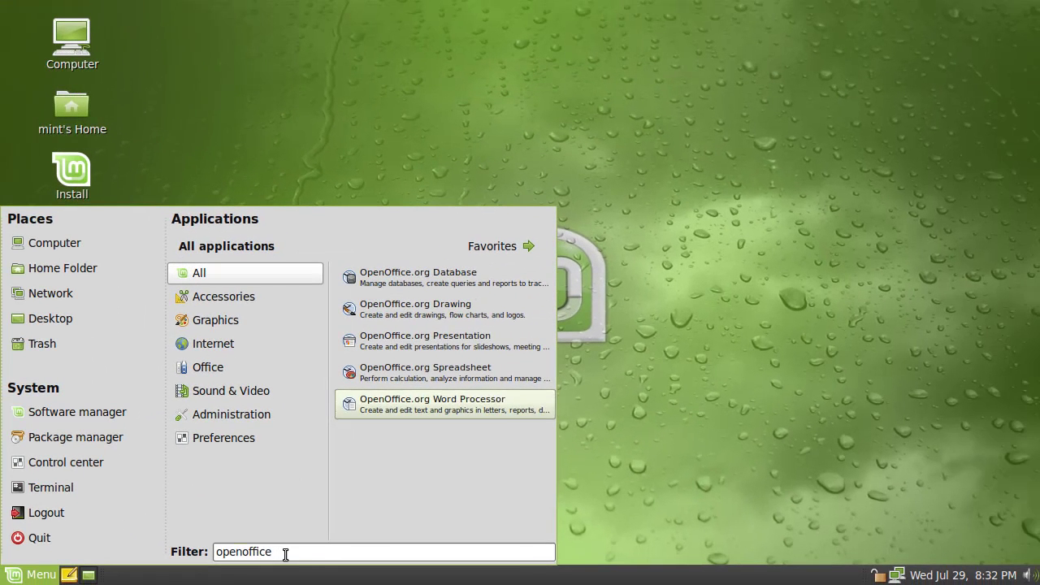
Step: Clear the application filter and look through the complete list of installed applications
{"action": "left_click_drag", "start_coordinate": [284, 553], "coordinate": [213, 556]}
{"action": "key", "text": "BackSpace"}
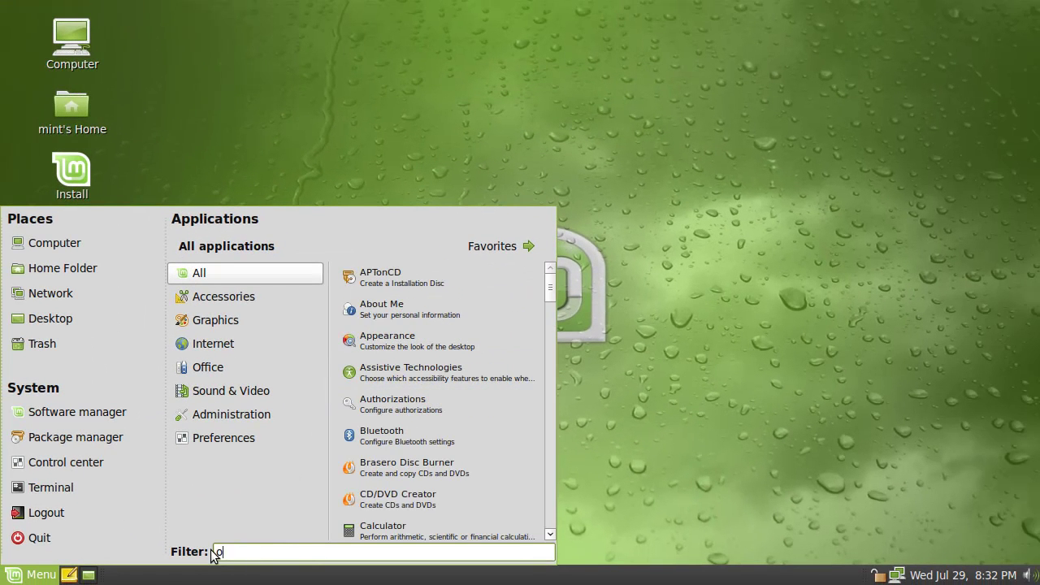
{"action": "key", "text": "BackSpace"}
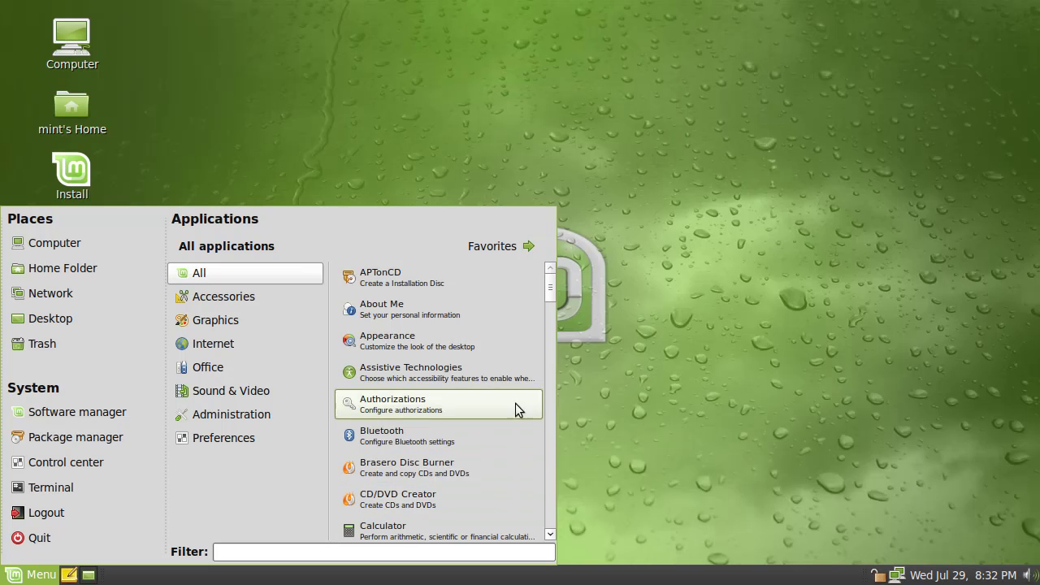
{"action": "left_click_drag", "start_coordinate": [551, 283], "coordinate": [553, 531]}
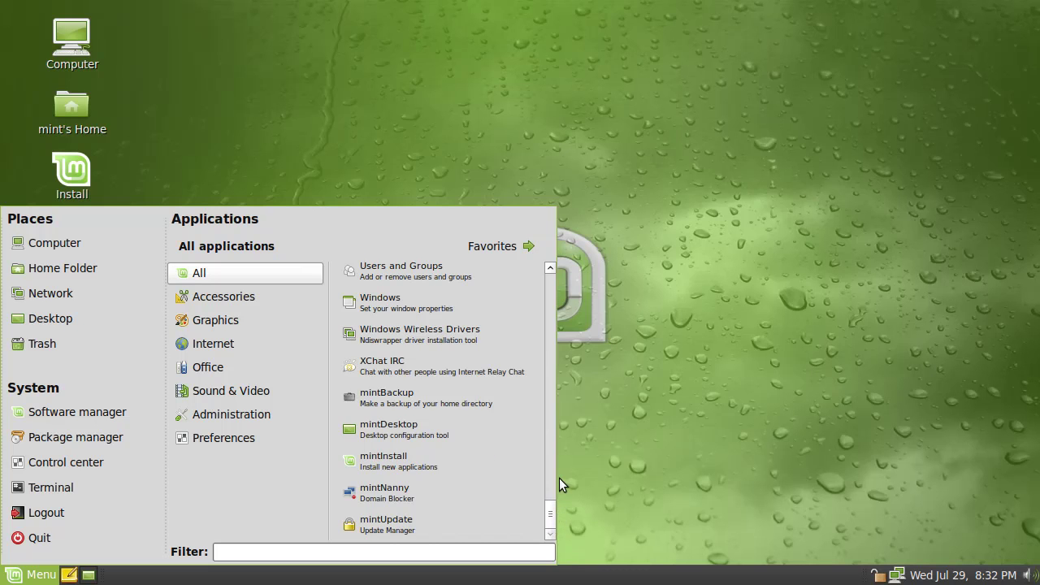
{"action": "left_click_drag", "start_coordinate": [552, 512], "coordinate": [551, 455]}
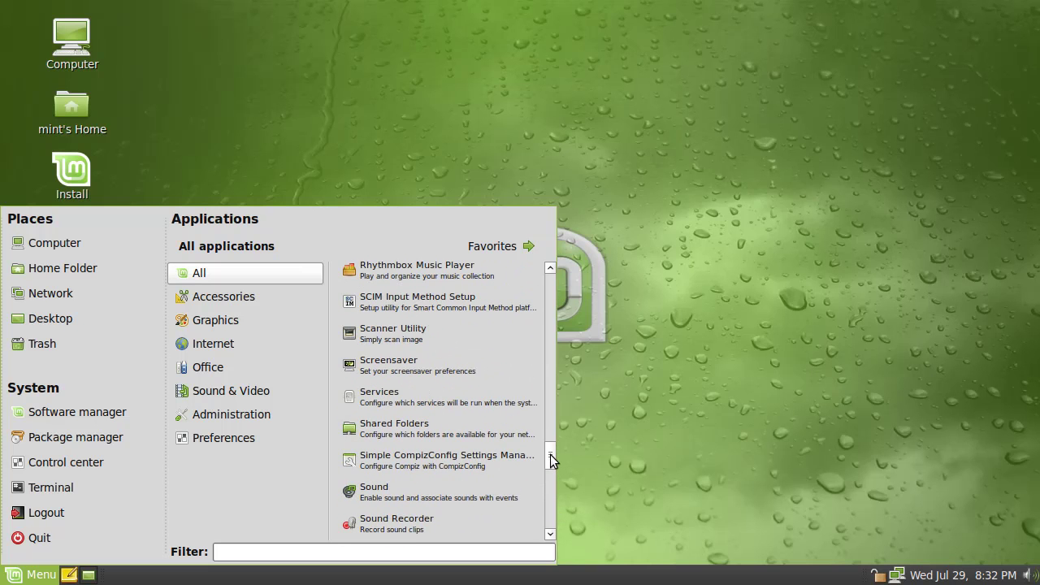
{"action": "left_click", "coordinate": [182, 140]}
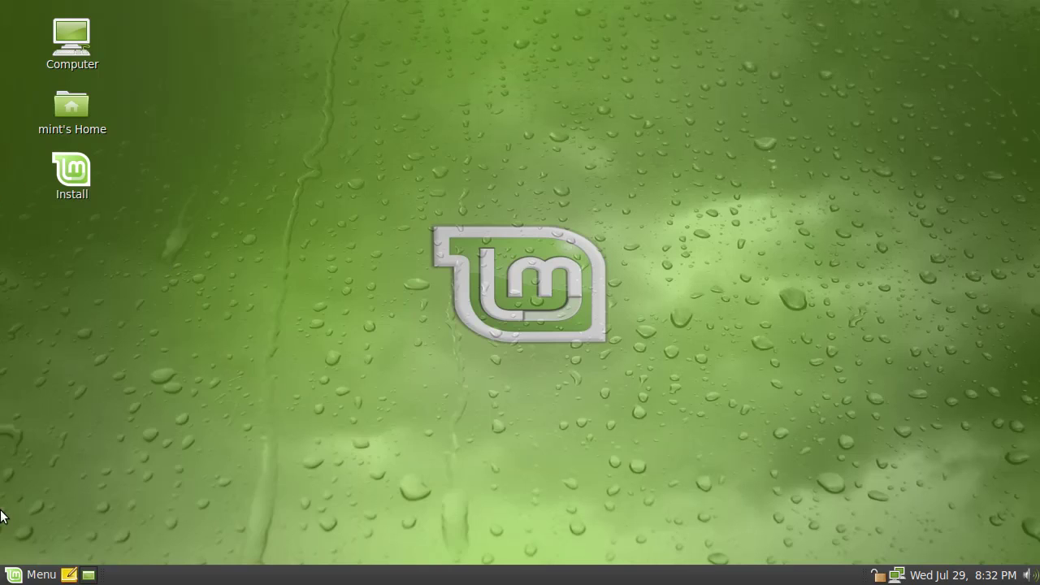
Step: Open the Software manager to view its catalogue of installable applications, and close it again
{"action": "left_click", "coordinate": [32, 575]}
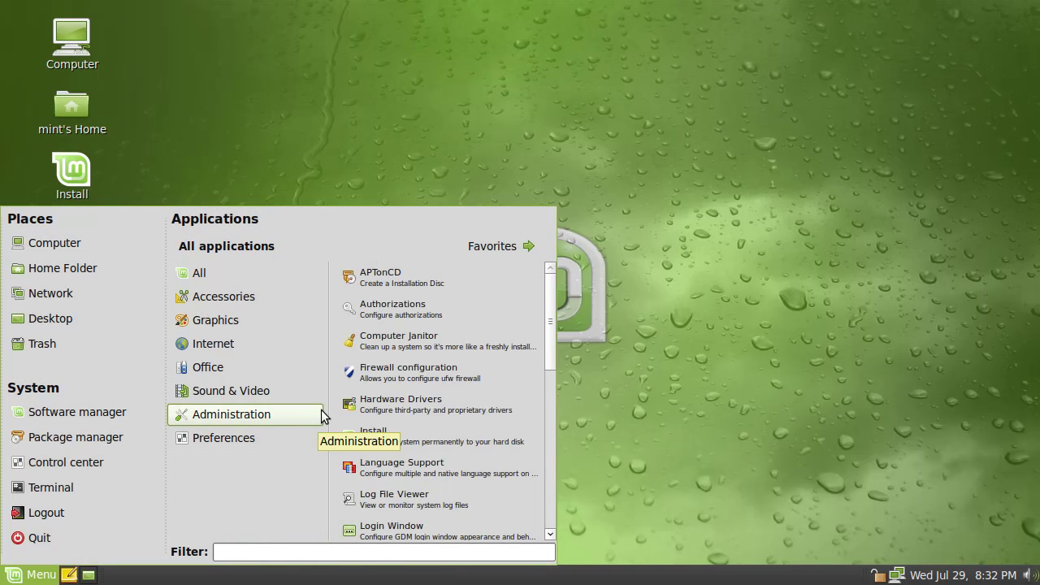
{"action": "left_click", "coordinate": [235, 344]}
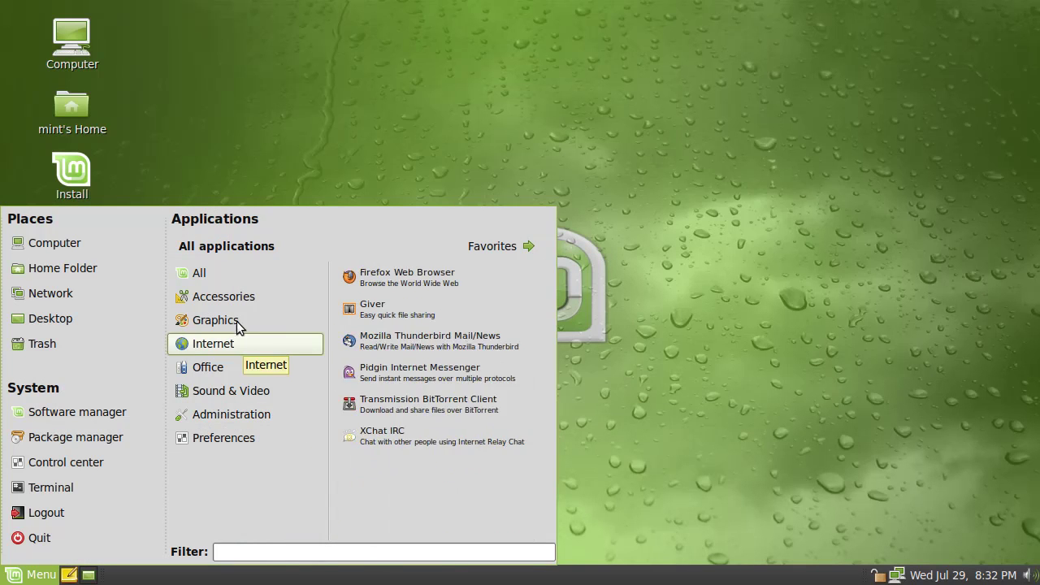
{"action": "left_click", "coordinate": [78, 412]}
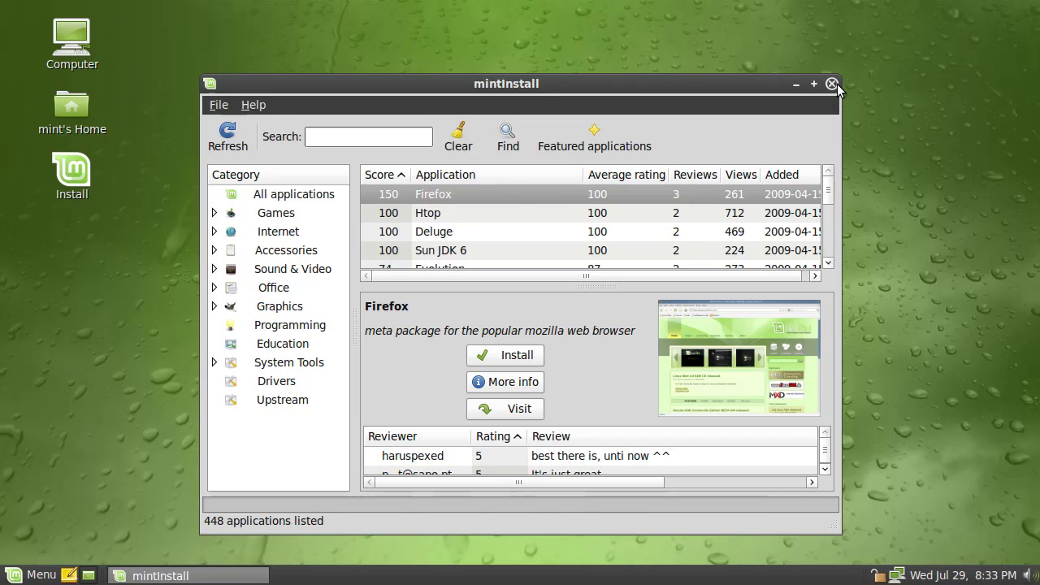
{"action": "left_click", "coordinate": [833, 84]}
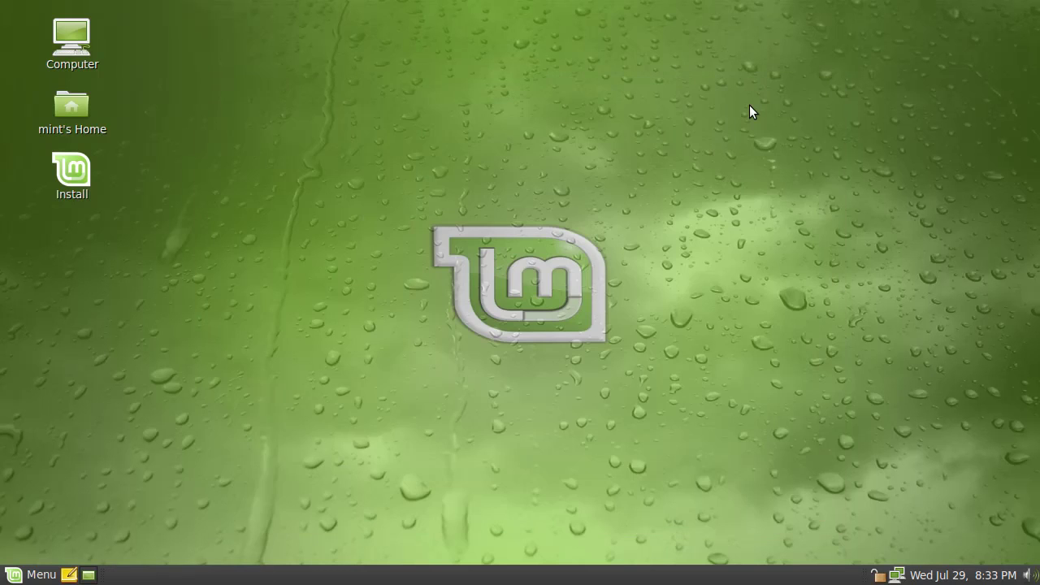
Step: Launch the Firefox web browser and the text editor from the favorite applications, starting a new Firefox session
{"action": "left_click", "coordinate": [33, 574]}
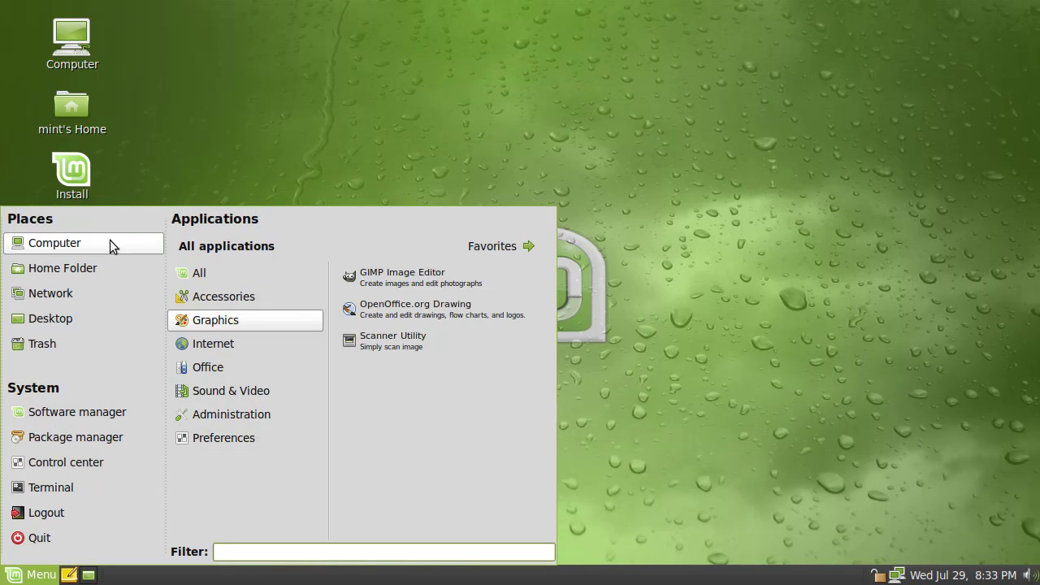
{"action": "left_click", "coordinate": [513, 245]}
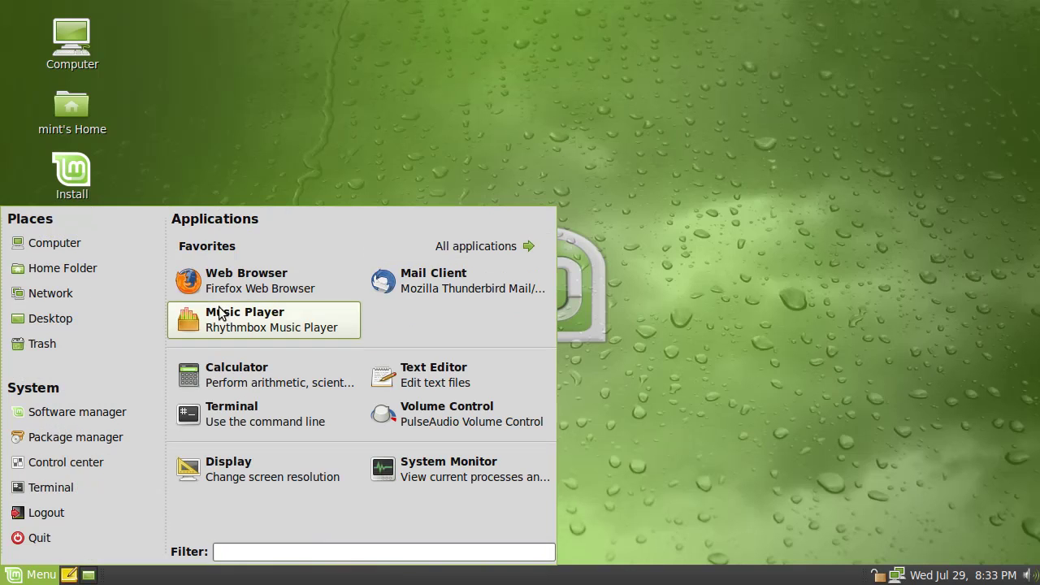
{"action": "left_click", "coordinate": [221, 289]}
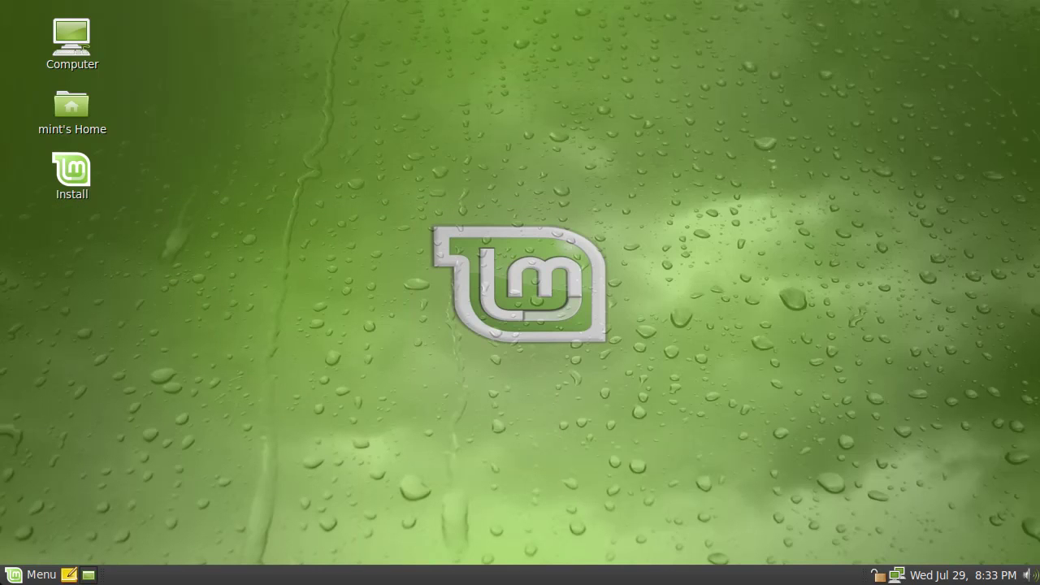
{"action": "left_click", "coordinate": [14, 577]}
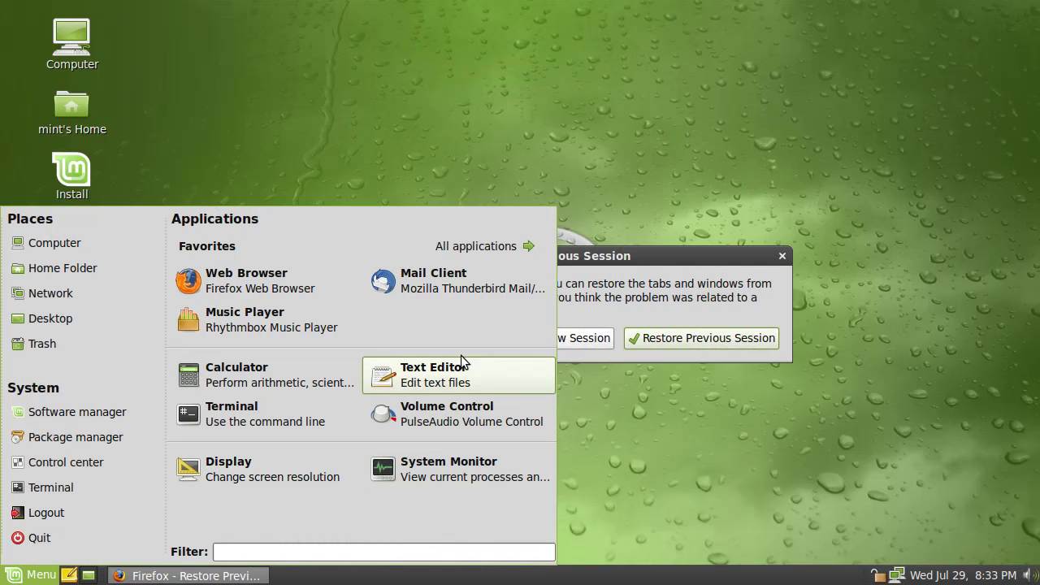
{"action": "left_click", "coordinate": [440, 376]}
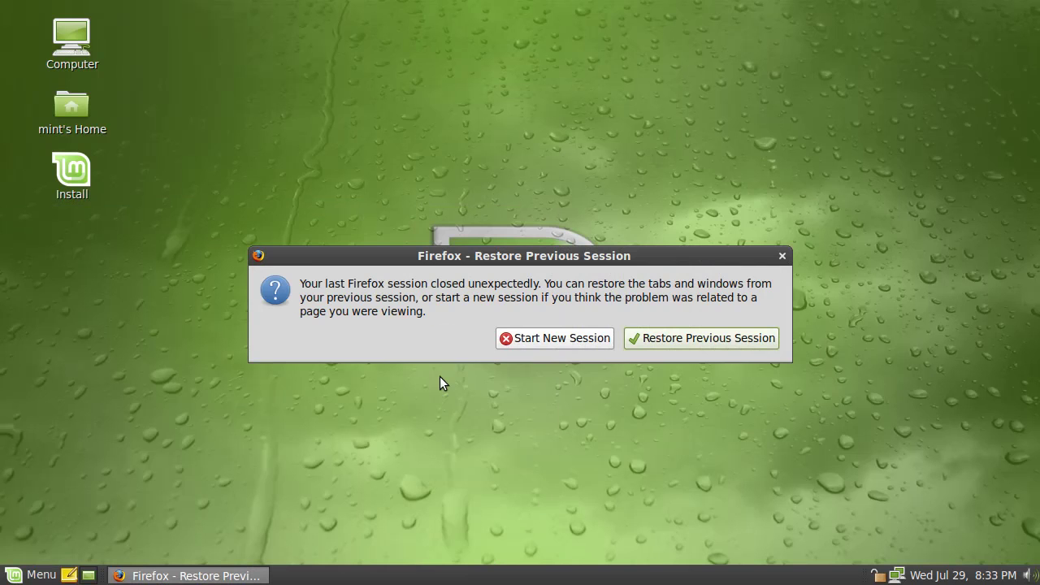
{"action": "left_click", "coordinate": [559, 345]}
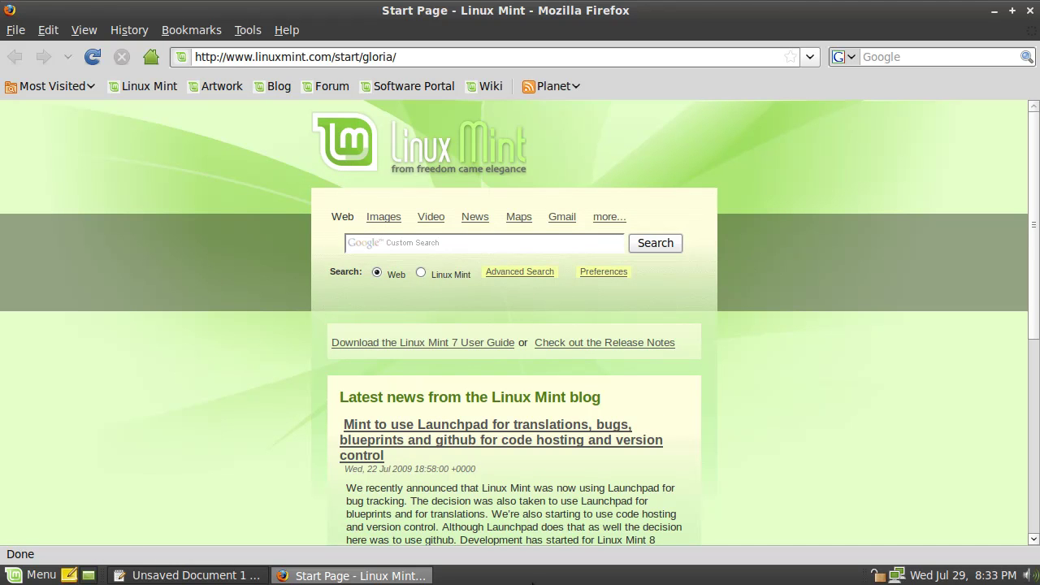
Step: Enter the lines <html>, <head> and <title> in the empty text editor document
{"action": "left_click", "coordinate": [221, 575]}
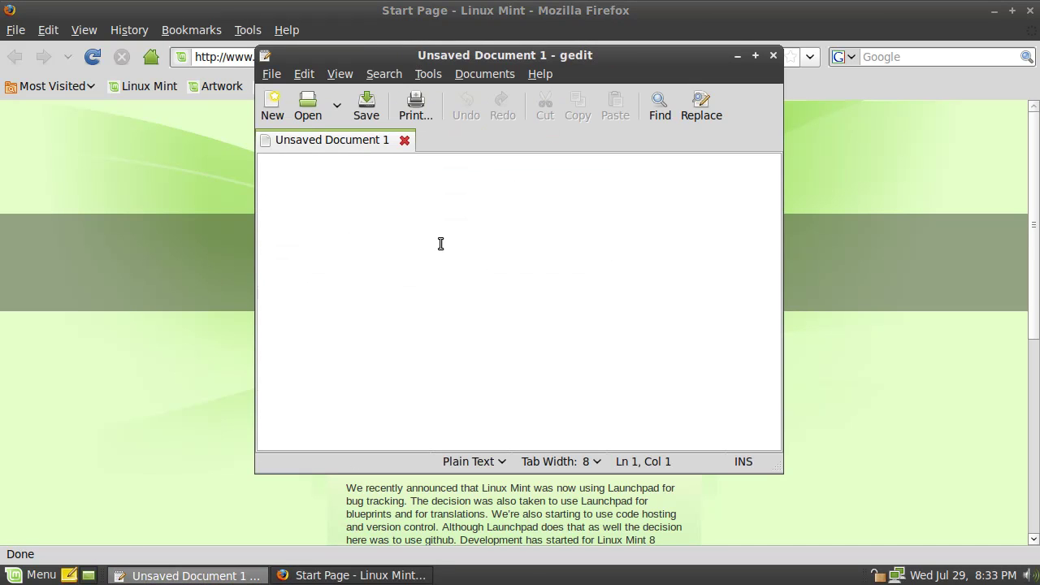
{"action": "left_click_drag", "start_coordinate": [446, 54], "coordinate": [396, 63]}
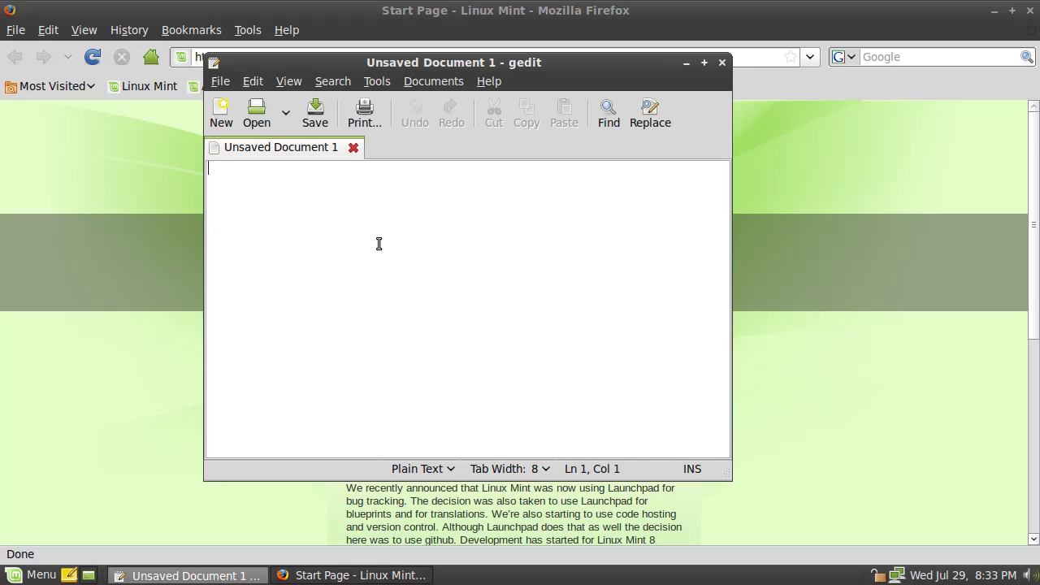
{"action": "type", "text": "<html>"}
{"action": "key", "text": "Return"}
{"action": "type", "text": "<head>"}
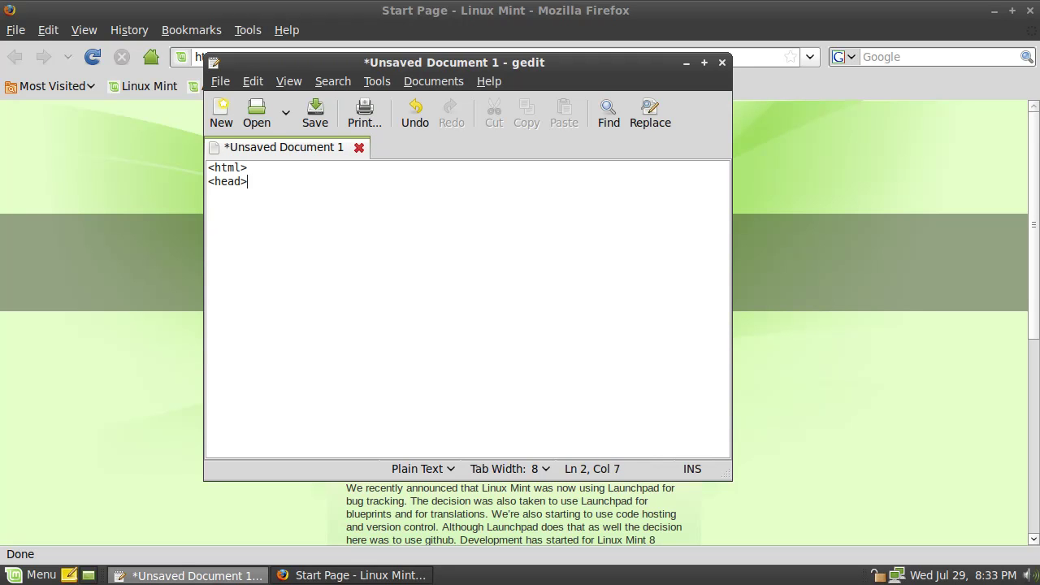
{"action": "key", "text": "Return"}
{"action": "type", "text": "<title>"}
Step: Close the text editor without saving the document and close the Firefox window
{"action": "left_click", "coordinate": [219, 83]}
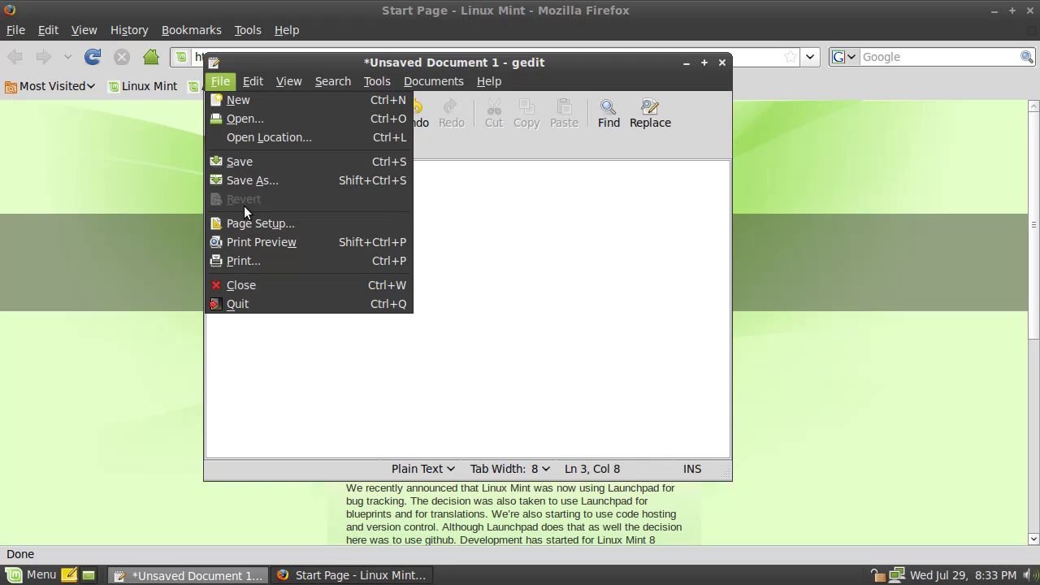
{"action": "left_click", "coordinate": [516, 340]}
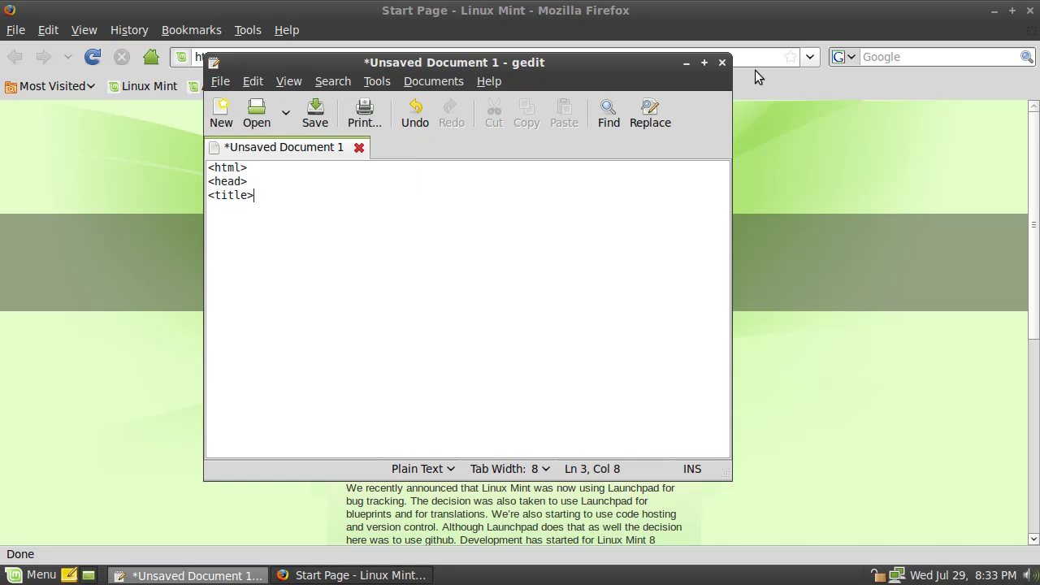
{"action": "left_click", "coordinate": [723, 63]}
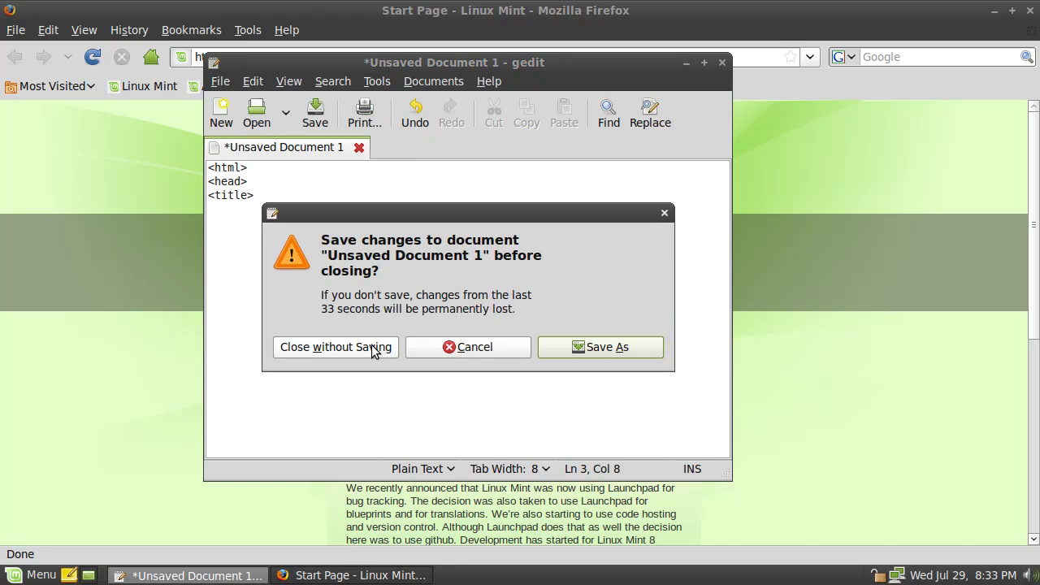
{"action": "left_click", "coordinate": [352, 347]}
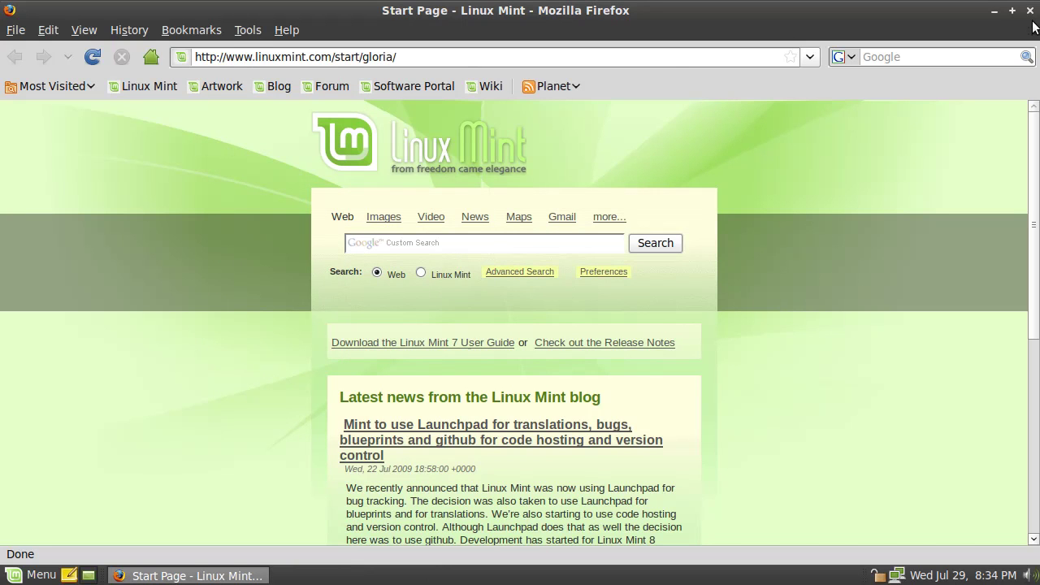
{"action": "left_click", "coordinate": [1031, 11]}
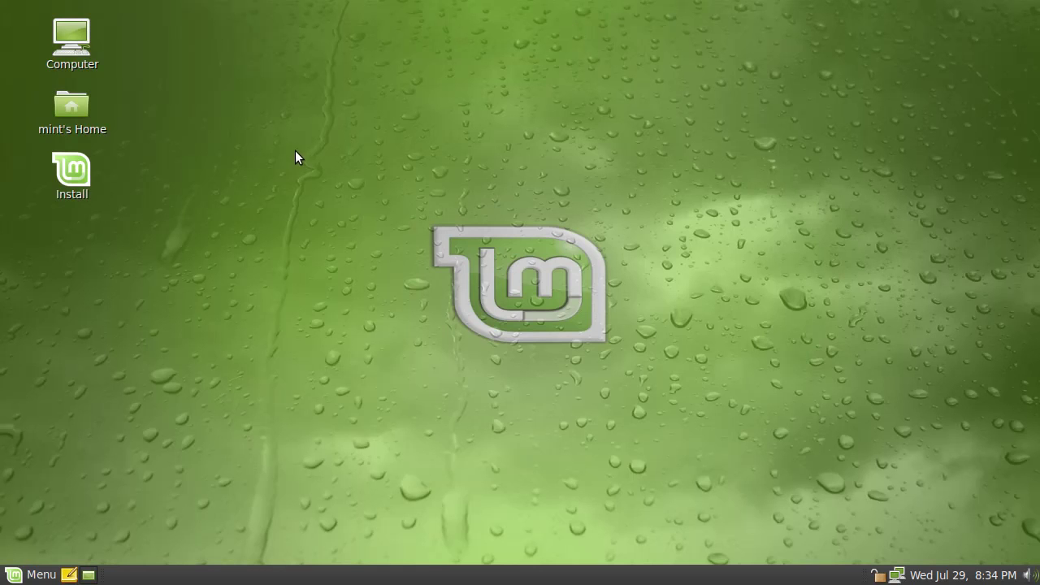
{"action": "left_click", "coordinate": [68, 182]}
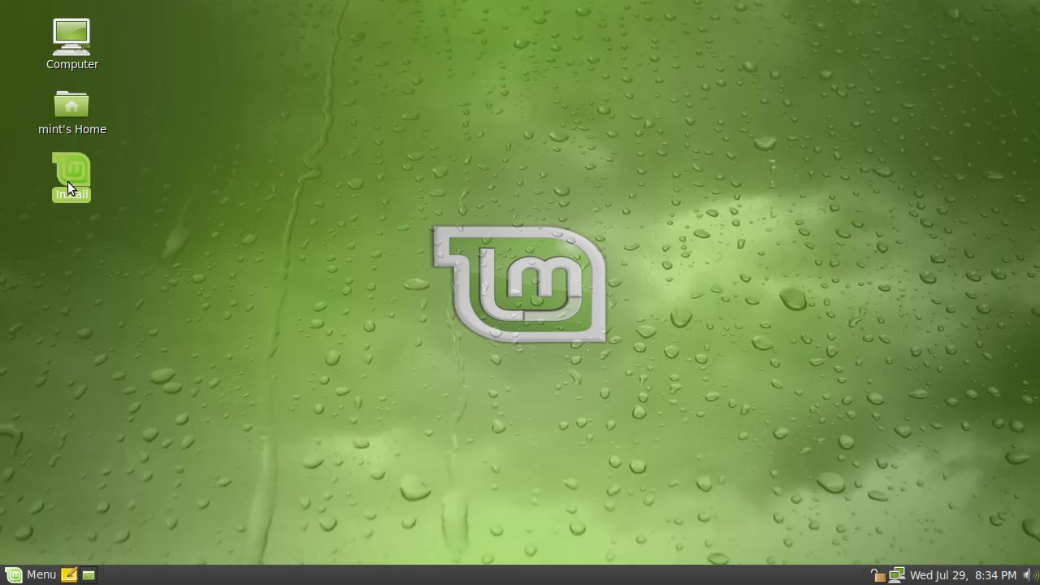
{"action": "left_click", "coordinate": [209, 182]}
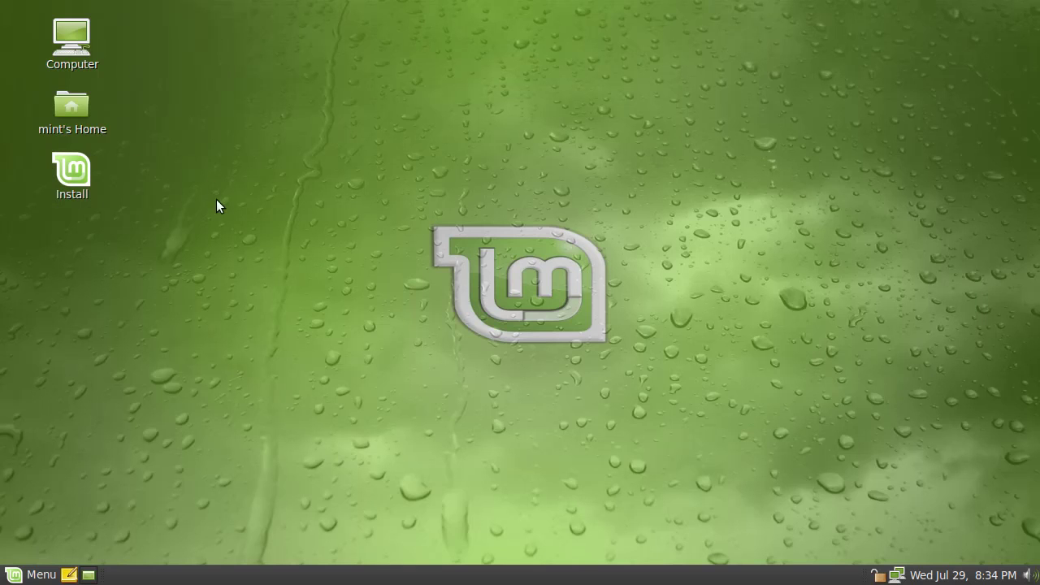
Step: Open the desktop background preferences and apply the green-tile Freedom Elegance Linux Mint wallpaper
{"action": "right_click", "coordinate": [234, 408]}
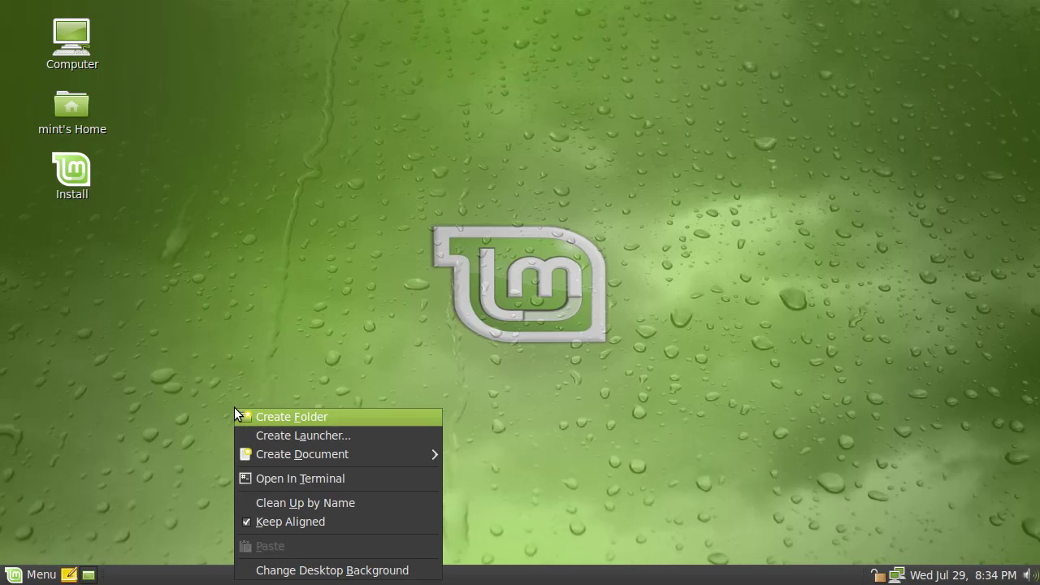
{"action": "left_click", "coordinate": [282, 571]}
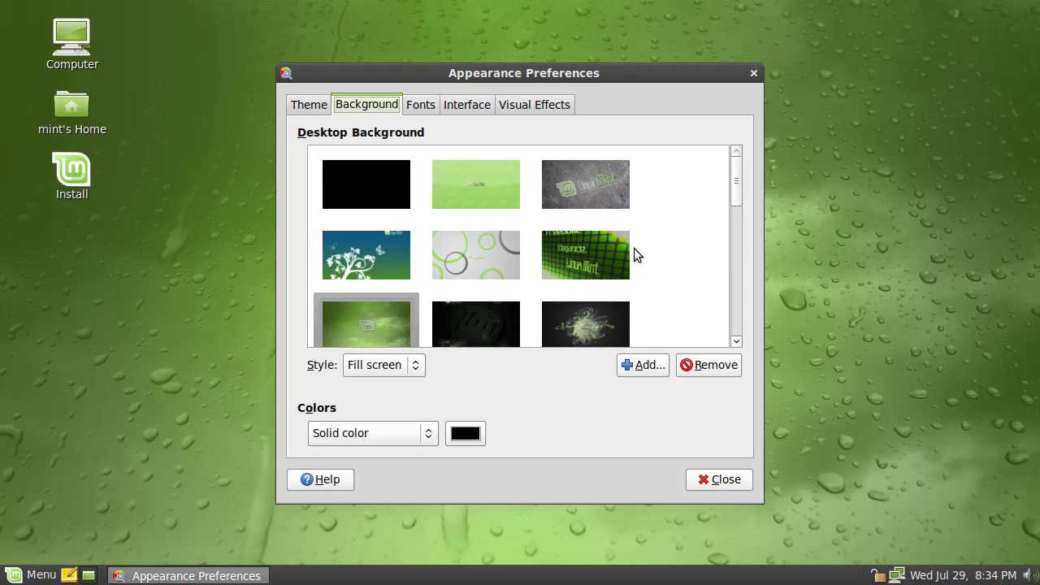
{"action": "left_click", "coordinate": [613, 252]}
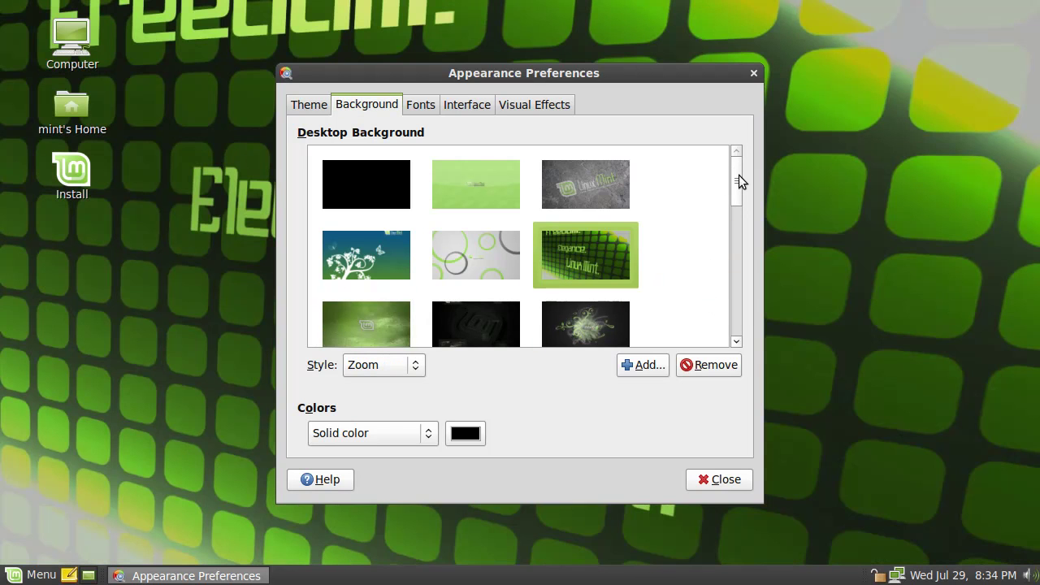
Step: Set the dark swirl Linux Mint wallpaper as the background and move the preferences window aside to reveal the desktop
{"action": "left_click_drag", "start_coordinate": [739, 181], "coordinate": [746, 335]}
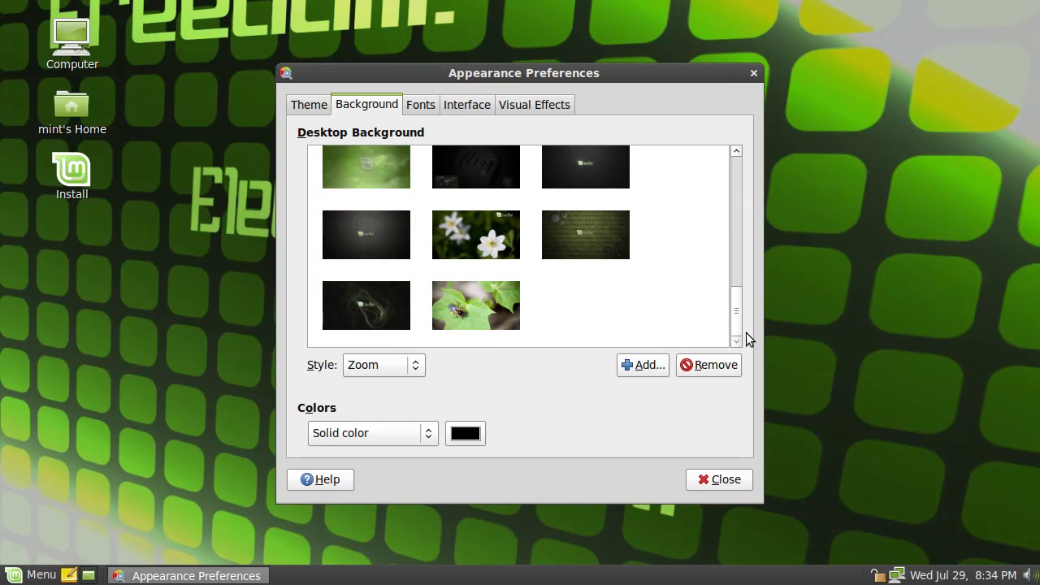
{"action": "left_click", "coordinate": [401, 320]}
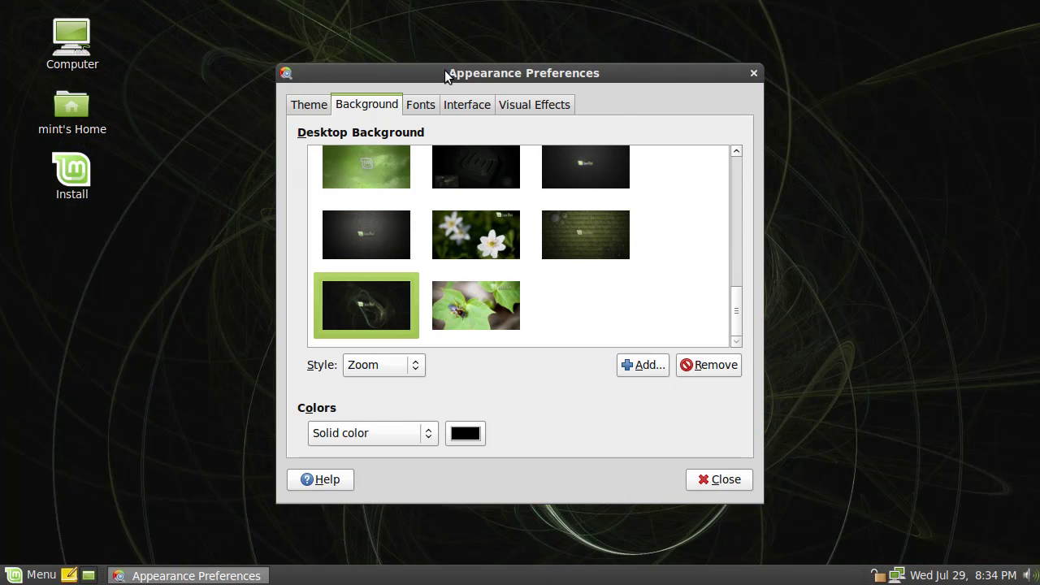
{"action": "left_click_drag", "start_coordinate": [444, 69], "coordinate": [951, 361]}
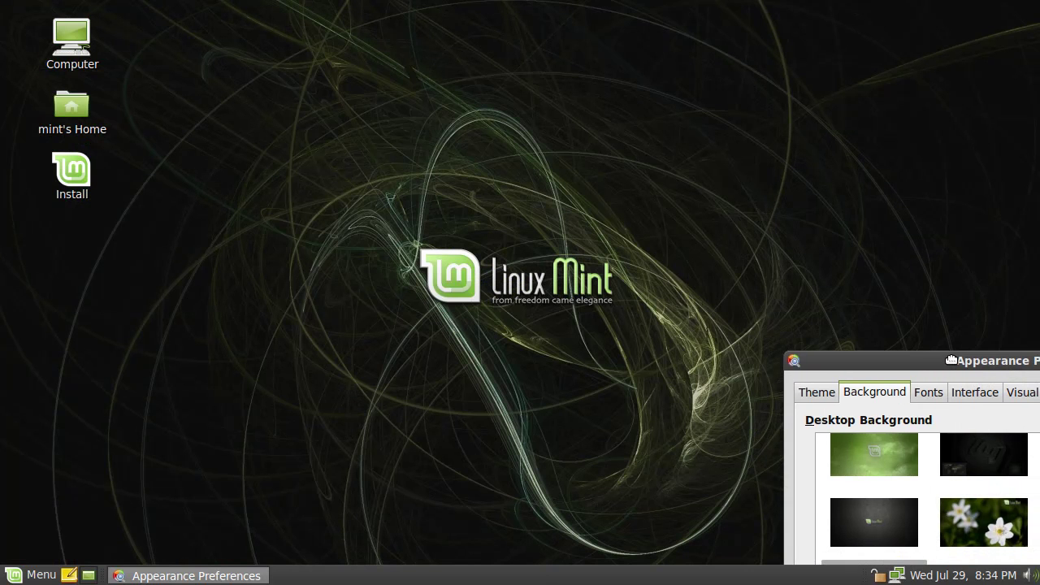
Step: Try the dark metal-plate wallpaper and the dark green floral wallpaper as the desktop background, repositioning the preferences window
{"action": "left_click_drag", "start_coordinate": [951, 360], "coordinate": [338, 106]}
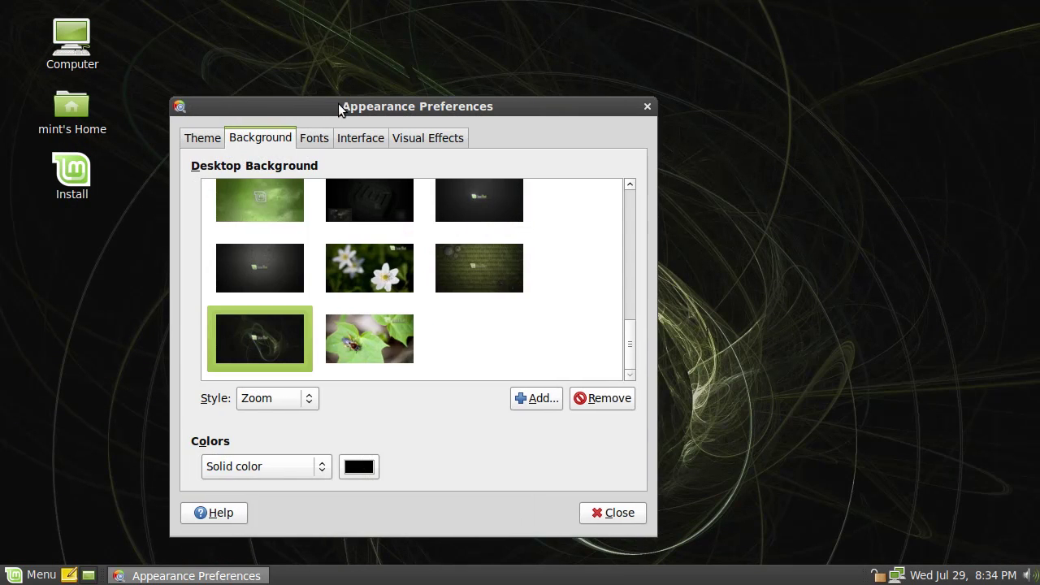
{"action": "left_click", "coordinate": [260, 264]}
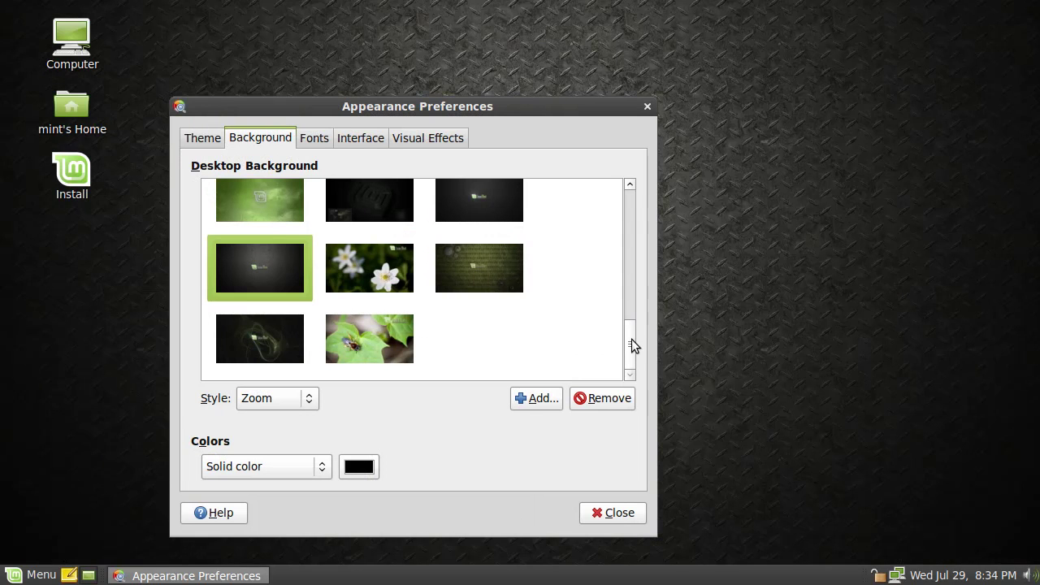
{"action": "scroll", "coordinate": [633, 341], "scroll_direction": "up", "scroll_amount": 5}
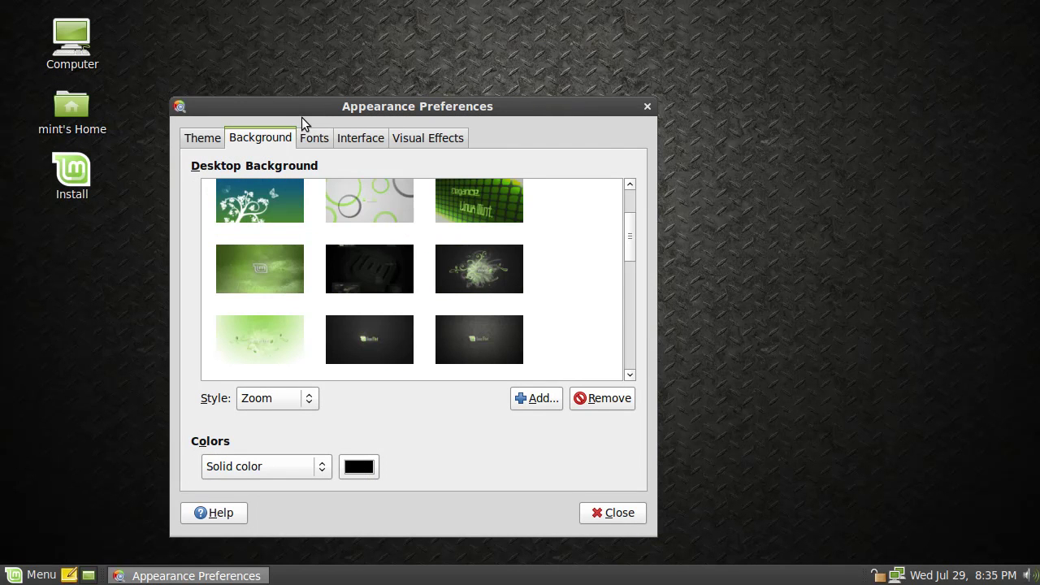
{"action": "left_click_drag", "start_coordinate": [299, 104], "coordinate": [426, 113]}
{"action": "left_click", "coordinate": [587, 253]}
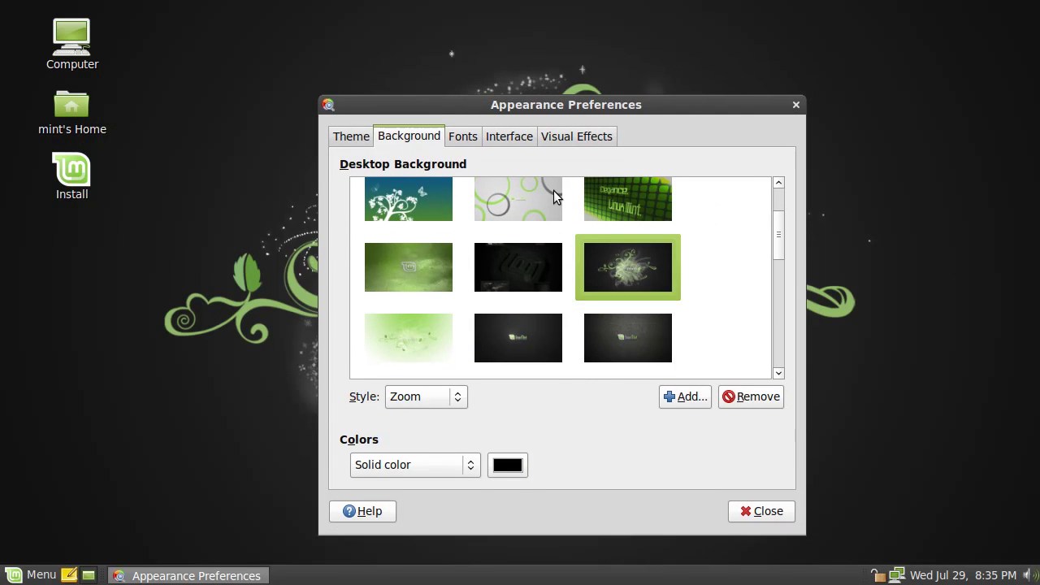
Step: Try the light green Linux Mint wallpaper with arrow shapes and move the preferences window aside to view it
{"action": "scroll", "coordinate": [582, 200], "scroll_direction": "up", "scroll_amount": 2}
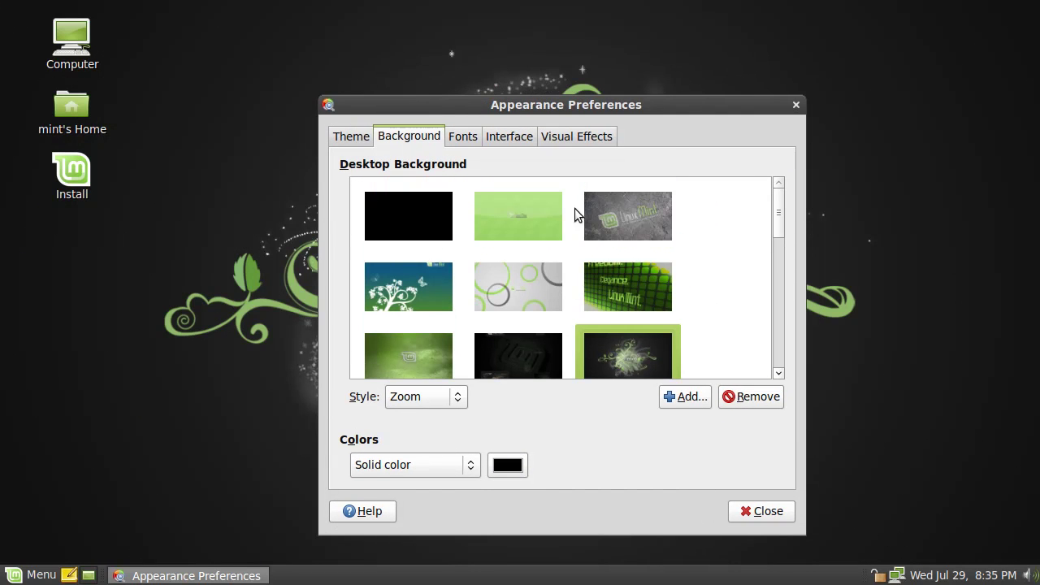
{"action": "left_click", "coordinate": [557, 192]}
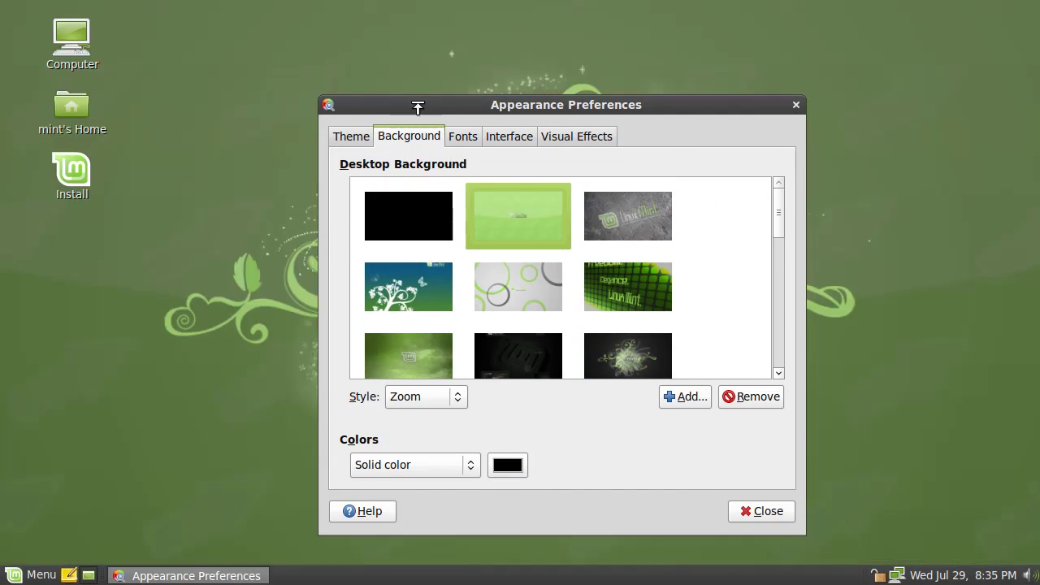
{"action": "left_click_drag", "start_coordinate": [387, 103], "coordinate": [166, 103]}
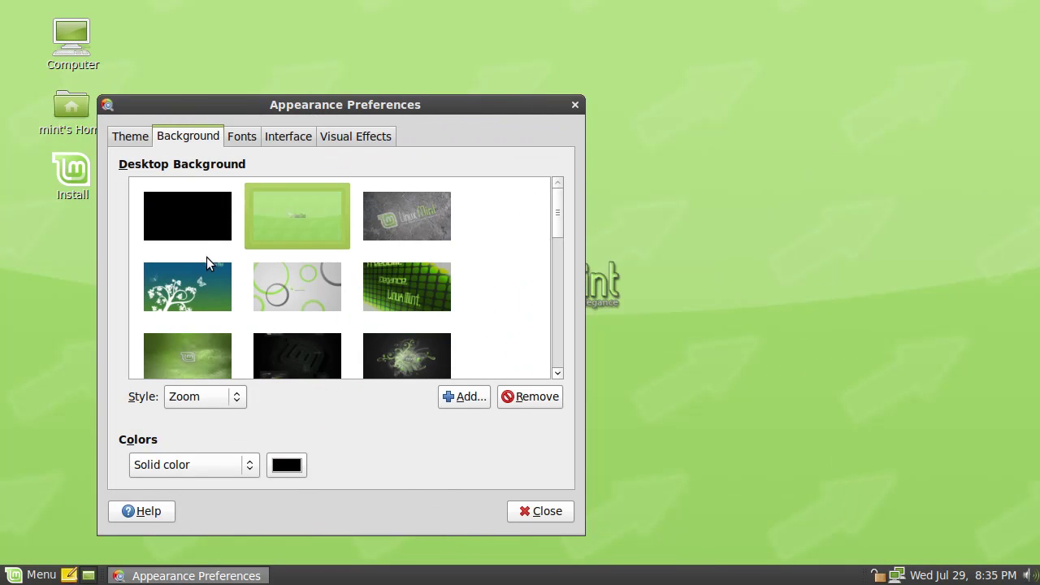
Step: Try the dark floral wallpaper again and the black one with the outlined Mint logo and world map, moving the window aside
{"action": "scroll", "coordinate": [407, 252], "scroll_direction": "down", "scroll_amount": 3}
{"action": "left_click", "coordinate": [378, 246]}
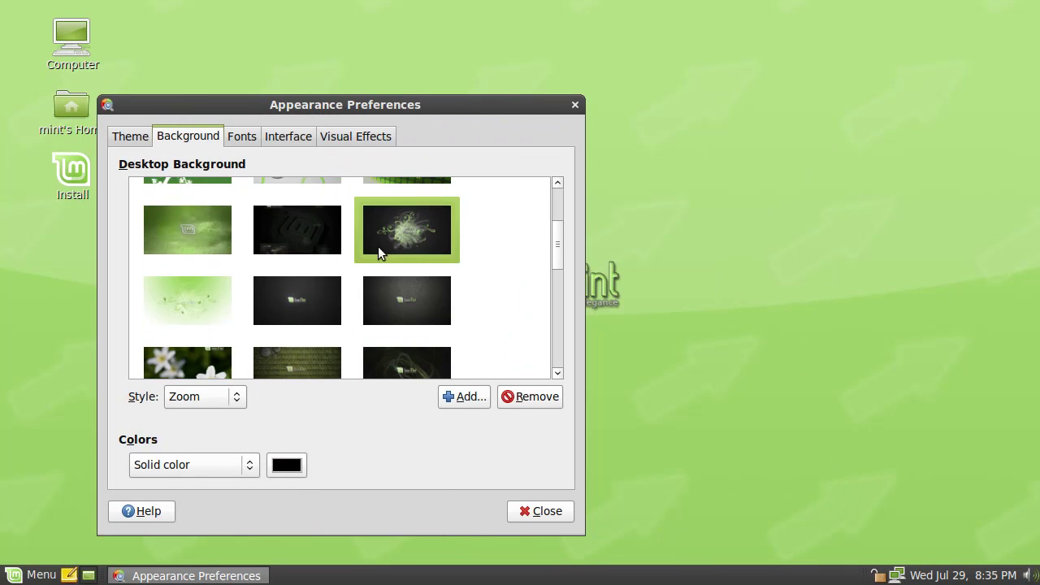
{"action": "left_click", "coordinate": [258, 246]}
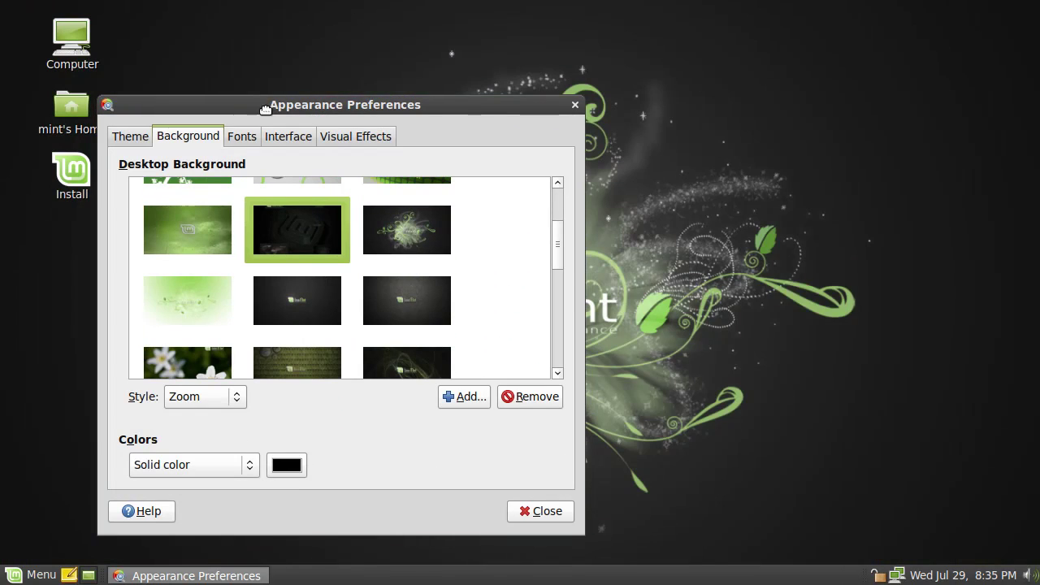
{"action": "left_click_drag", "start_coordinate": [207, 105], "coordinate": [367, 116]}
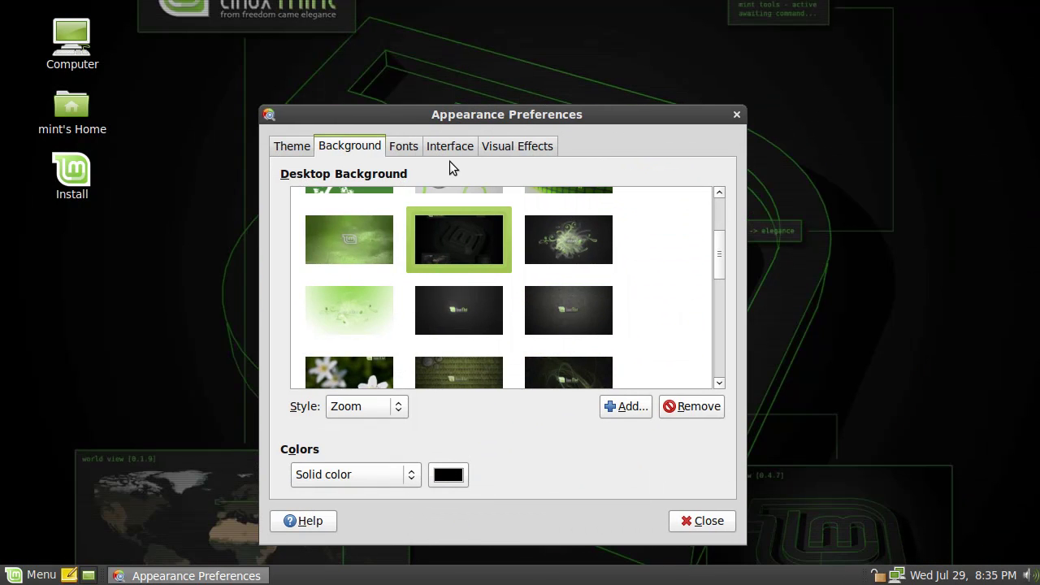
Step: Try the riveted green metal wallpaper with gauges and gears and move the preferences window aside to view it
{"action": "scroll", "coordinate": [682, 322], "scroll_direction": "down", "scroll_amount": 4}
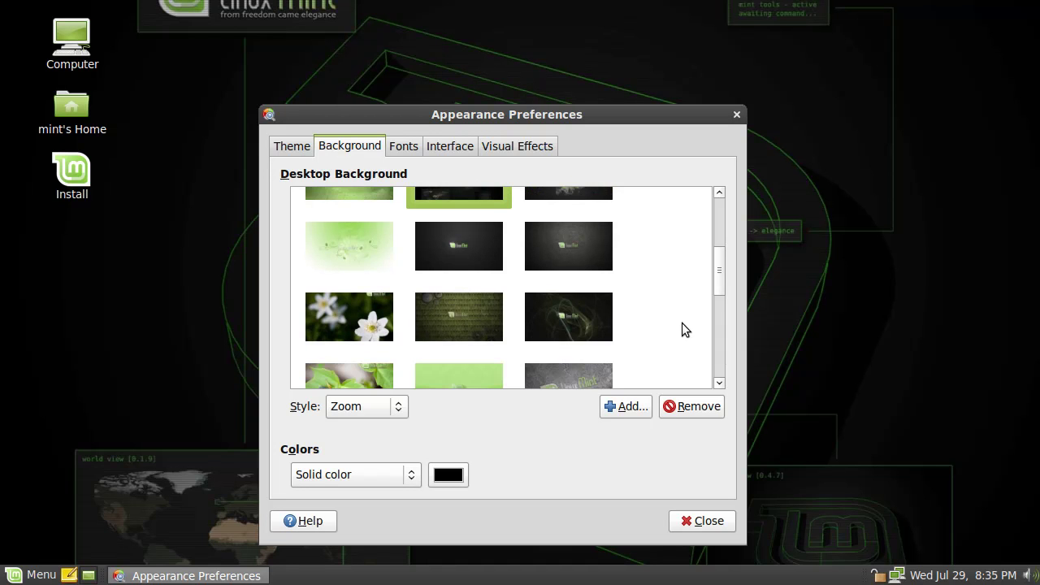
{"action": "left_click", "coordinate": [425, 252]}
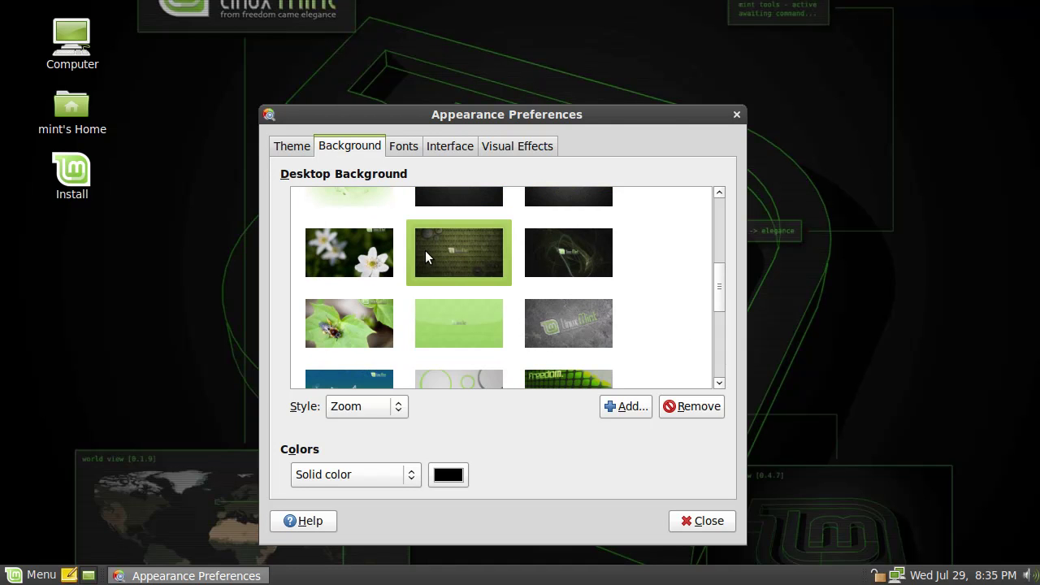
{"action": "left_click_drag", "start_coordinate": [516, 115], "coordinate": [395, 95]}
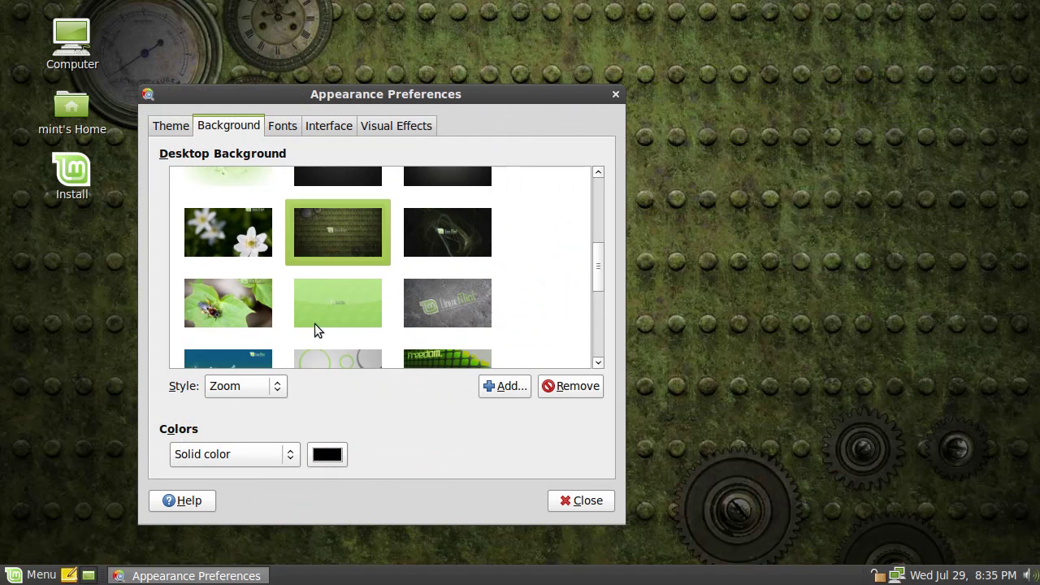
Step: Set the dark swirl Linux Mint wallpaper as the desktop background again and shift the preferences window slightly
{"action": "scroll", "coordinate": [314, 321], "scroll_direction": "down", "scroll_amount": 5}
{"action": "scroll", "coordinate": [378, 293], "scroll_direction": "down", "scroll_amount": 1}
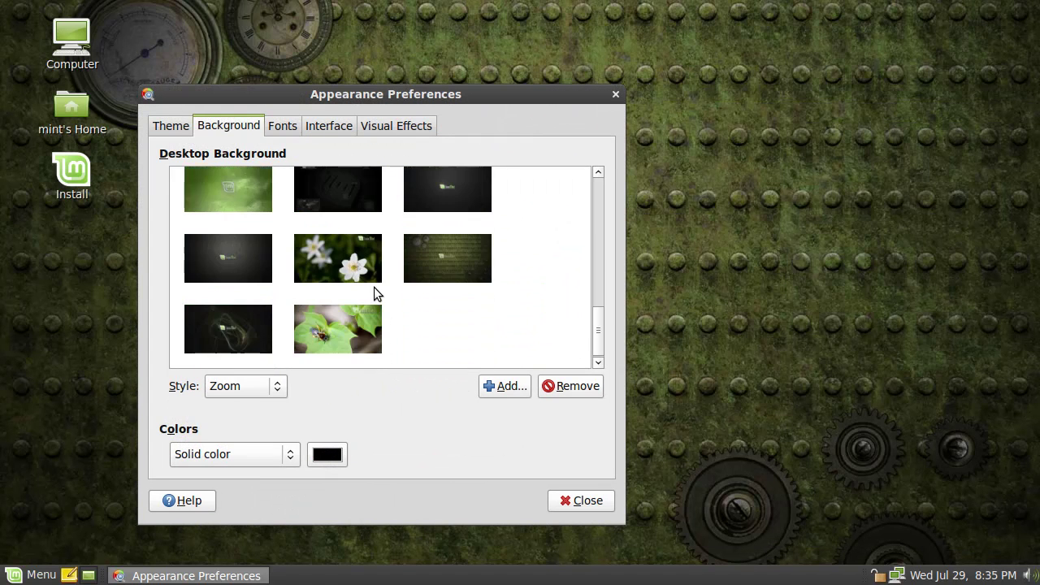
{"action": "left_click", "coordinate": [237, 334]}
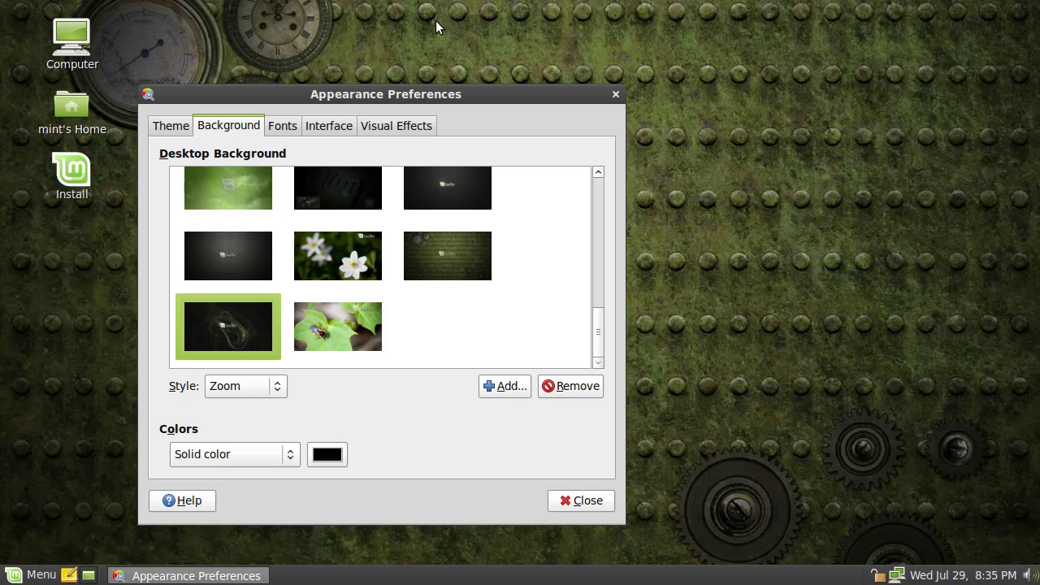
{"action": "left_click_drag", "start_coordinate": [342, 86], "coordinate": [372, 83]}
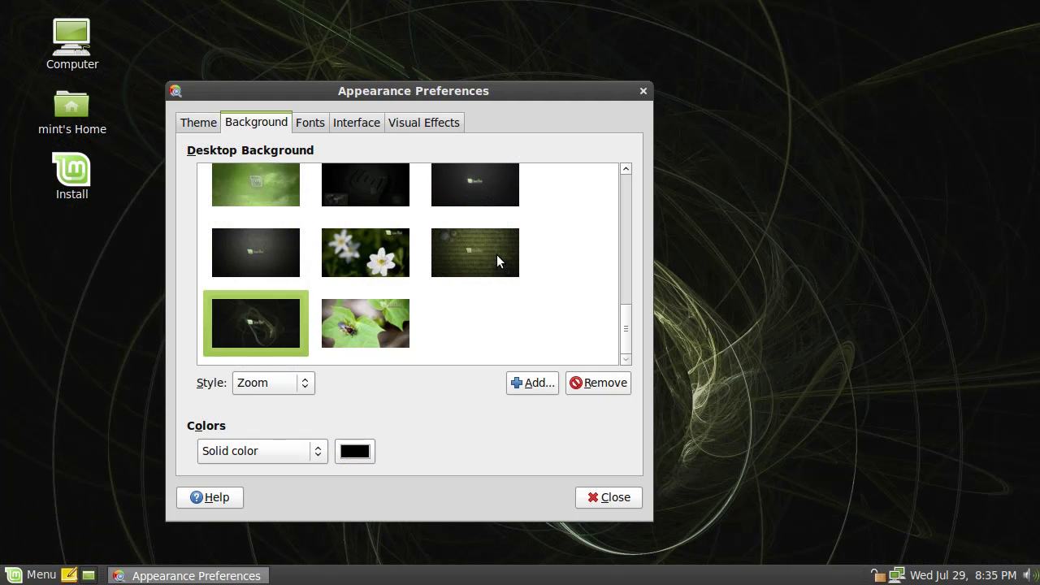
Step: View the visual effects options, then try Text beside items and Icons only as the toolbar button labels in the interface settings
{"action": "left_click", "coordinate": [414, 124]}
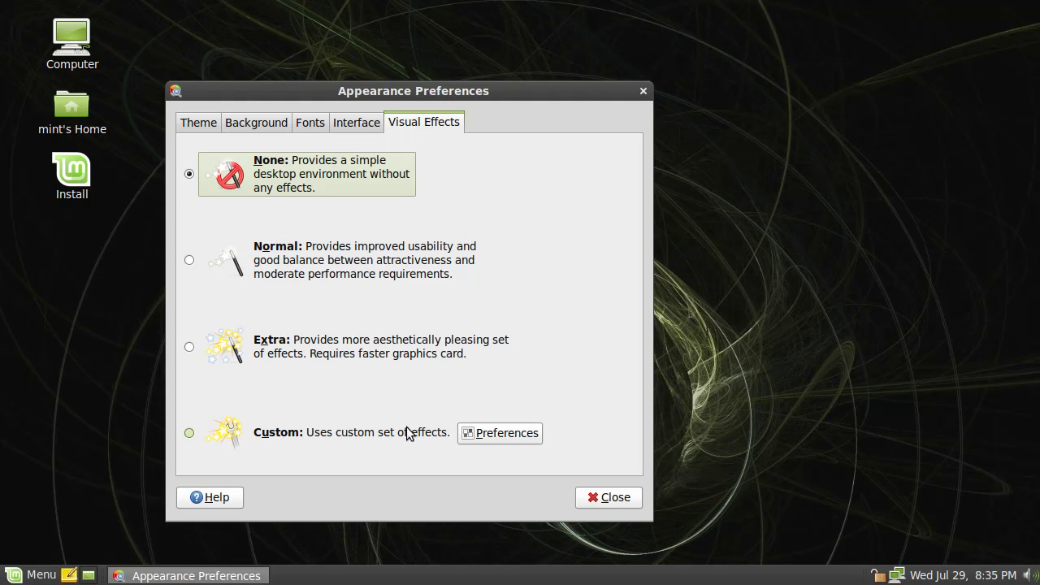
{"action": "left_click", "coordinate": [358, 124]}
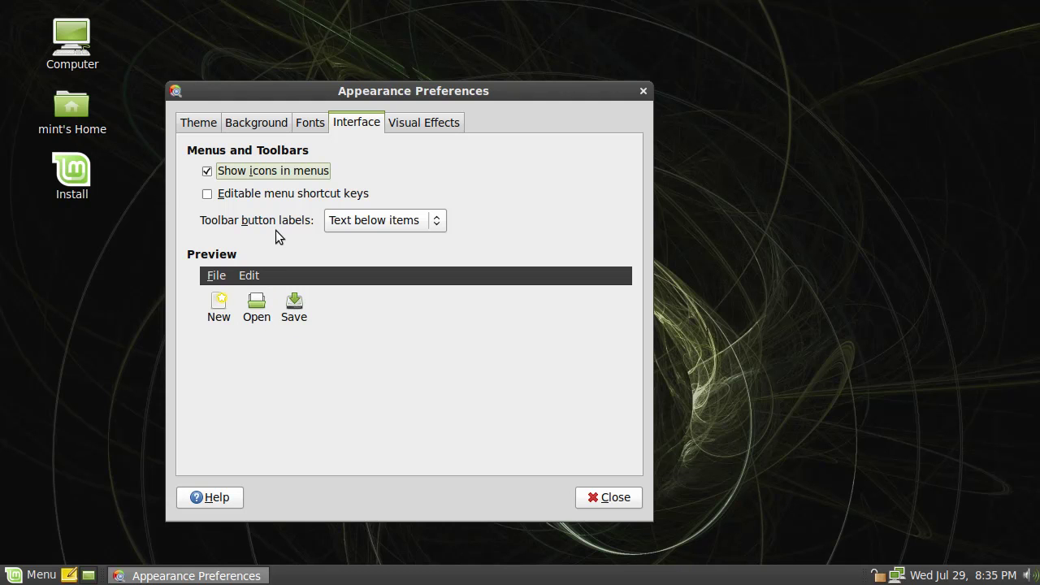
{"action": "left_click", "coordinate": [354, 220]}
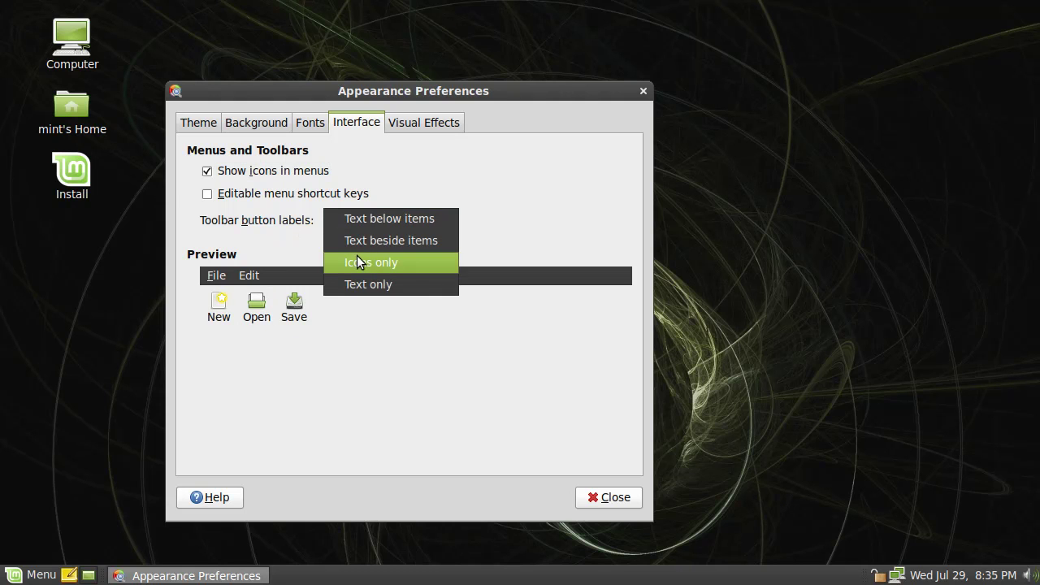
{"action": "left_click", "coordinate": [360, 246]}
{"action": "left_click", "coordinate": [367, 224]}
{"action": "left_click", "coordinate": [369, 241]}
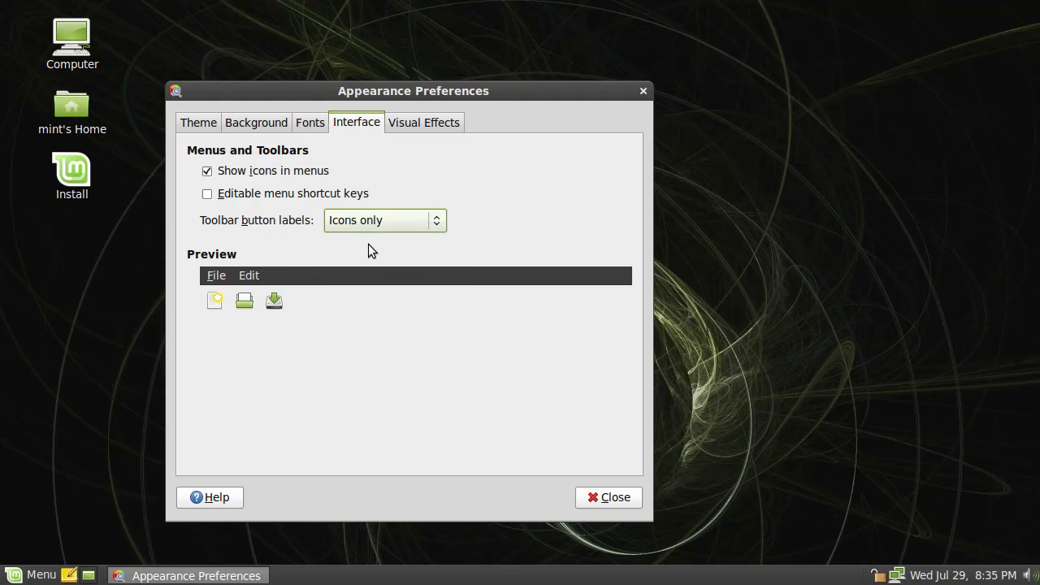
Step: Set the toolbar button labels to Text below items and enable editable menu shortcut keys
{"action": "left_click", "coordinate": [372, 228]}
{"action": "left_click", "coordinate": [371, 174]}
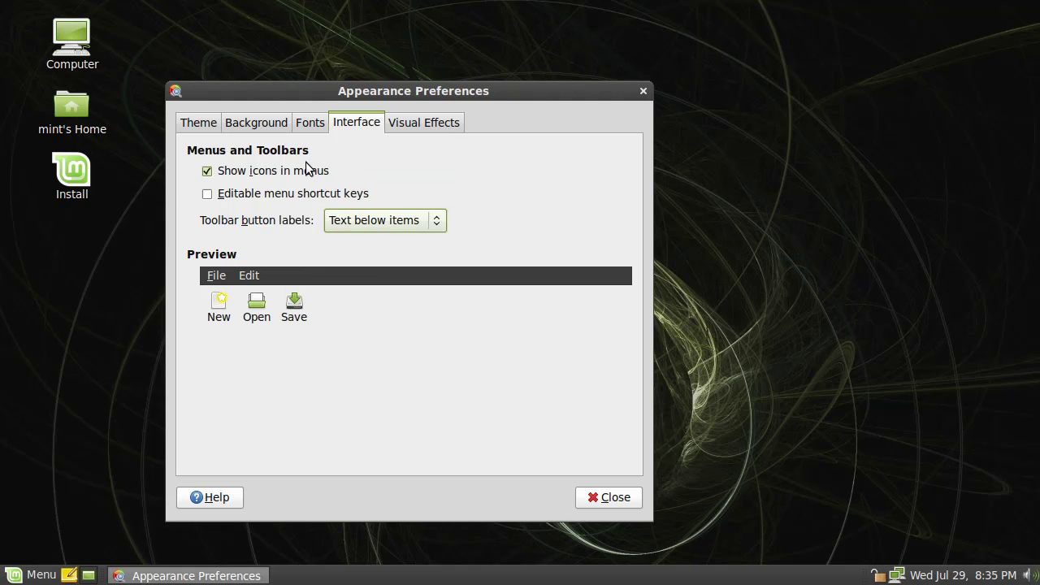
{"action": "left_click", "coordinate": [289, 197]}
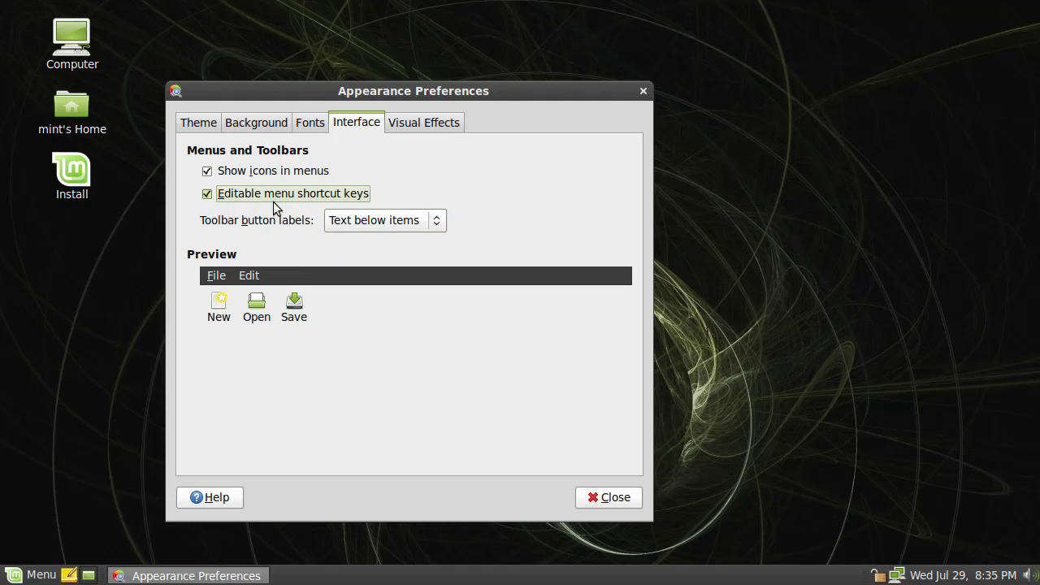
Step: Apply the WildMint theme to the desktop
{"action": "left_click", "coordinate": [213, 128]}
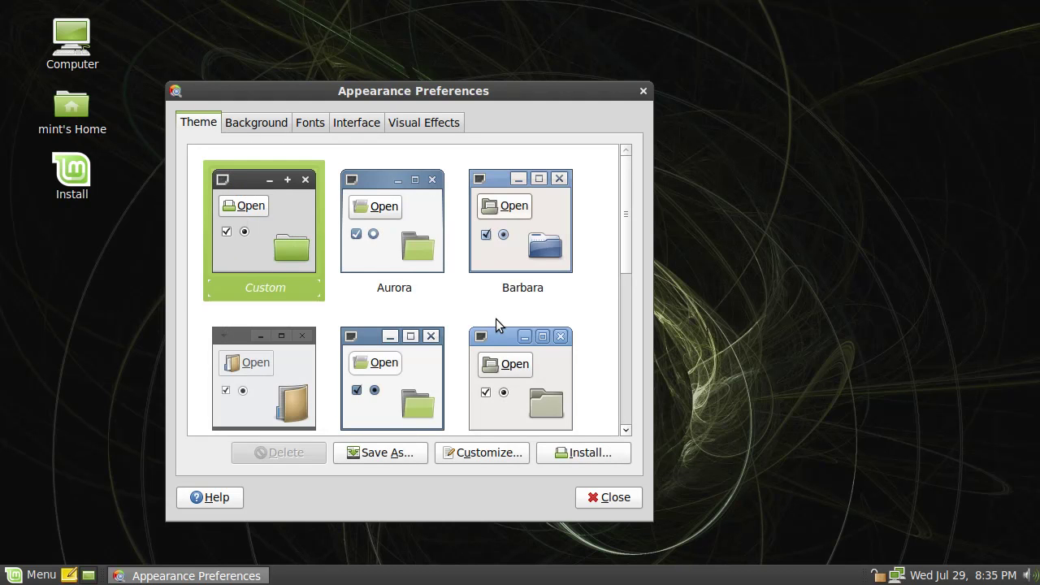
{"action": "left_click_drag", "start_coordinate": [623, 229], "coordinate": [624, 399]}
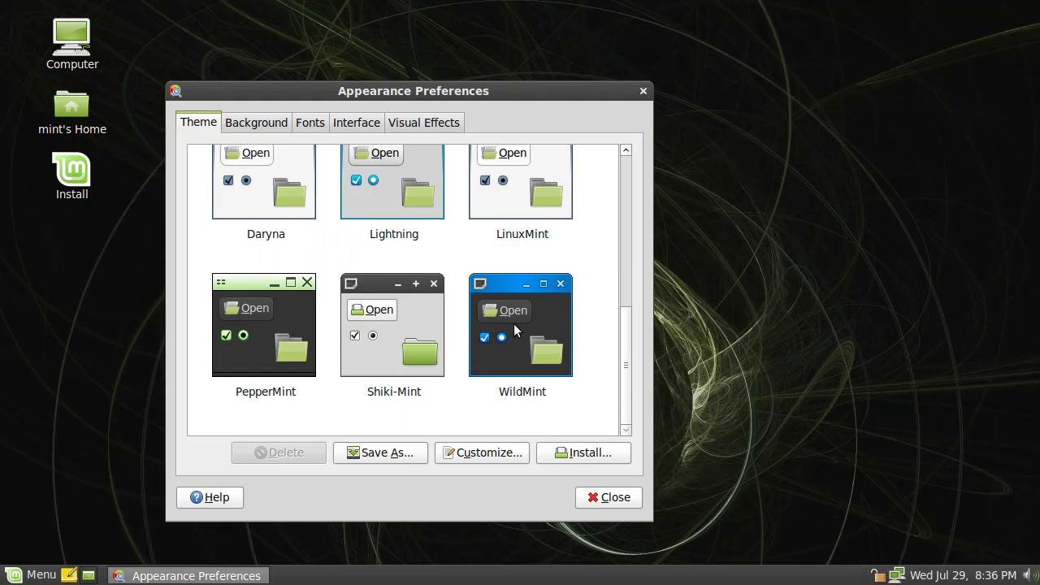
{"action": "left_click", "coordinate": [549, 331]}
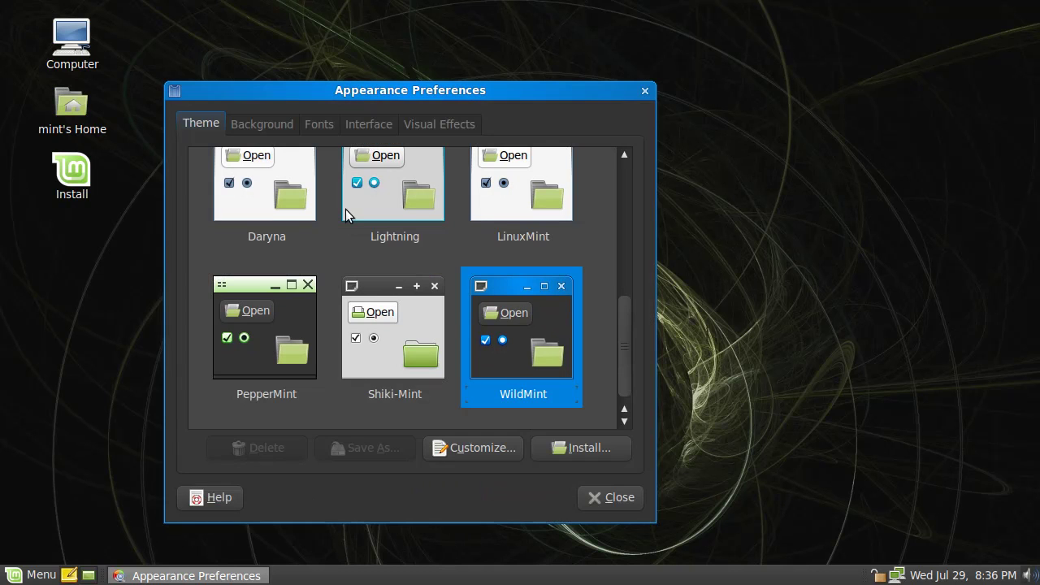
Step: Check how the main application menu looks in the WildMint theme, then close the appearance preferences
{"action": "left_click", "coordinate": [12, 577]}
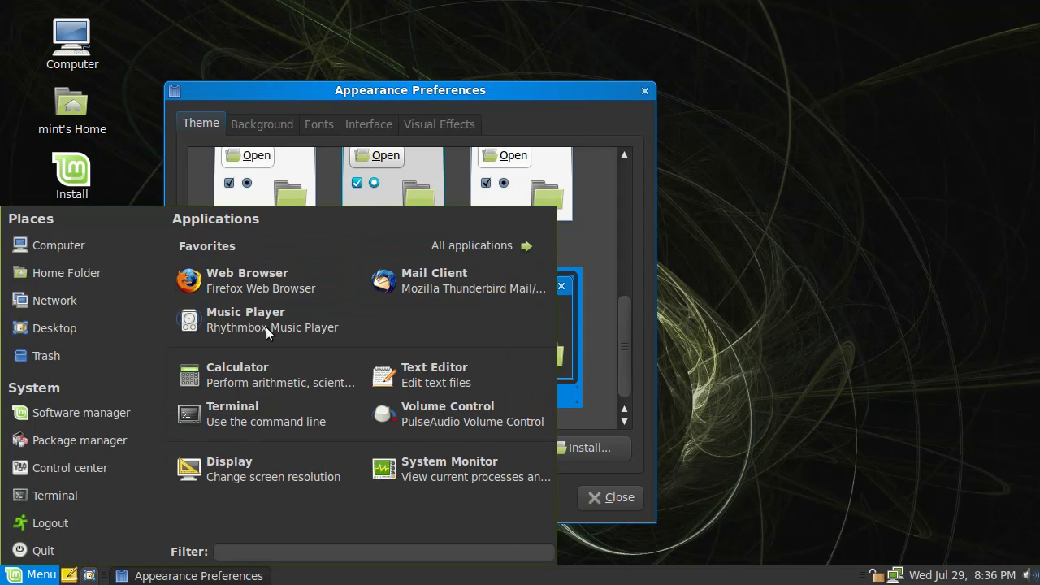
{"action": "left_click", "coordinate": [41, 577]}
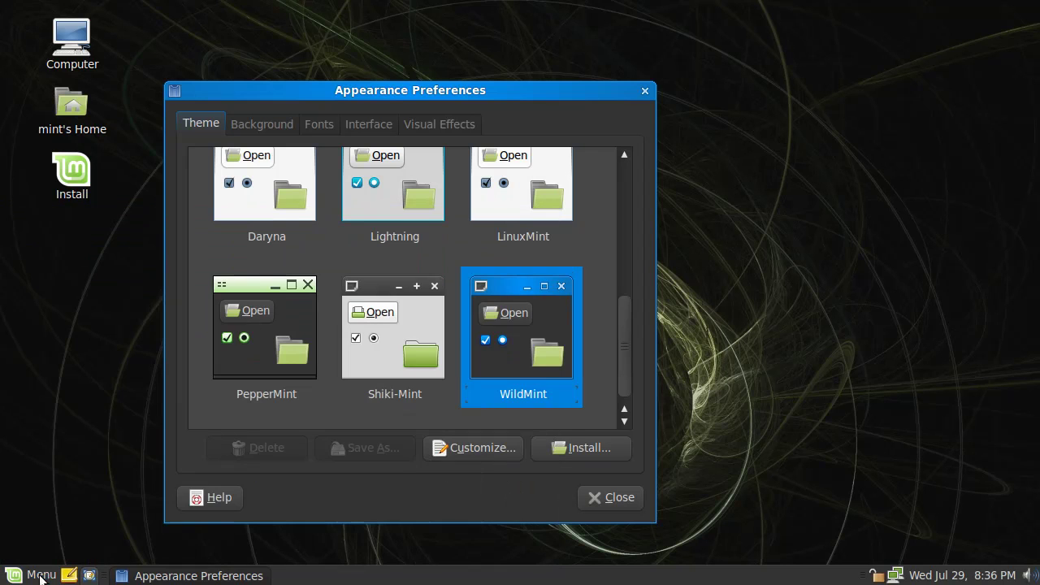
{"action": "left_click", "coordinate": [611, 500]}
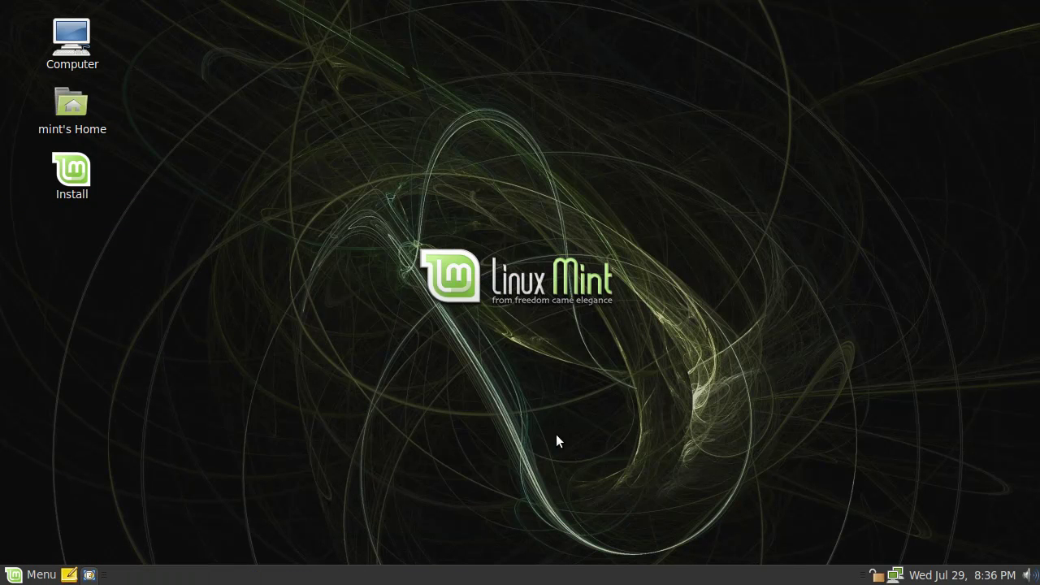